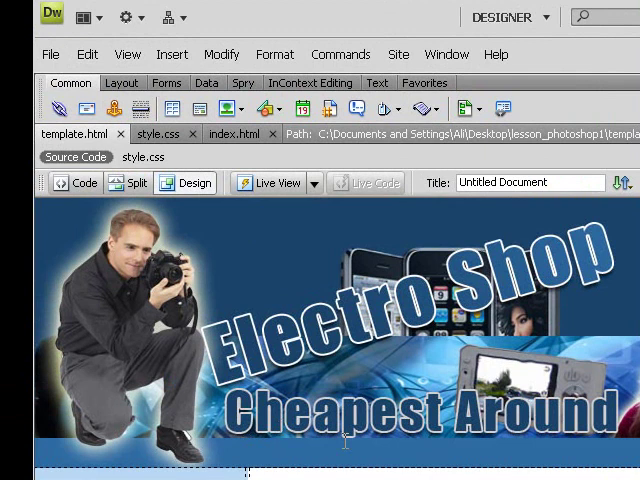
Inspect the Search and Catagorie sidebar boxes on the index page, then return to the template.
{"action": "left_click", "coordinate": [234, 134]}
{"action": "left_click", "coordinate": [150, 350]}
{"action": "left_click", "coordinate": [140, 257]}
{"action": "left_click", "coordinate": [166, 330]}
{"action": "left_click", "coordinate": [152, 234]}
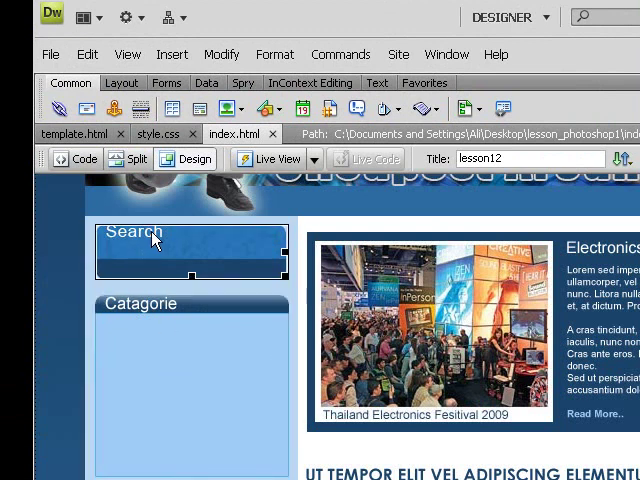
{"action": "left_click", "coordinate": [157, 340]}
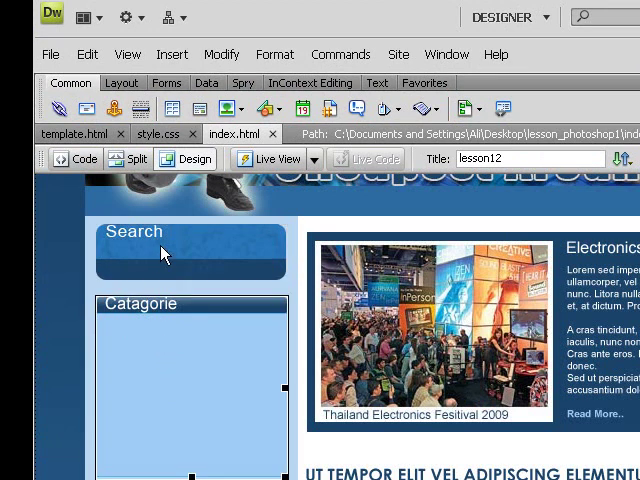
{"action": "left_click", "coordinate": [75, 134]}
{"action": "scroll", "coordinate": [183, 420], "scroll_direction": "down", "scroll_amount": 2}
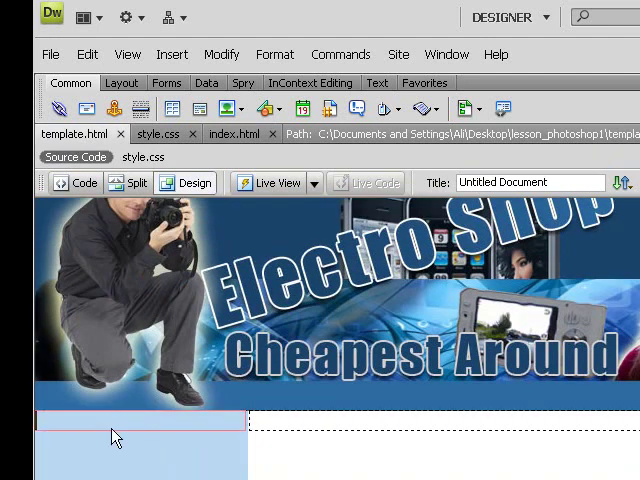
In the template's source, move the left_content closing div tag onto its own line.
{"action": "left_click", "coordinate": [77, 183]}
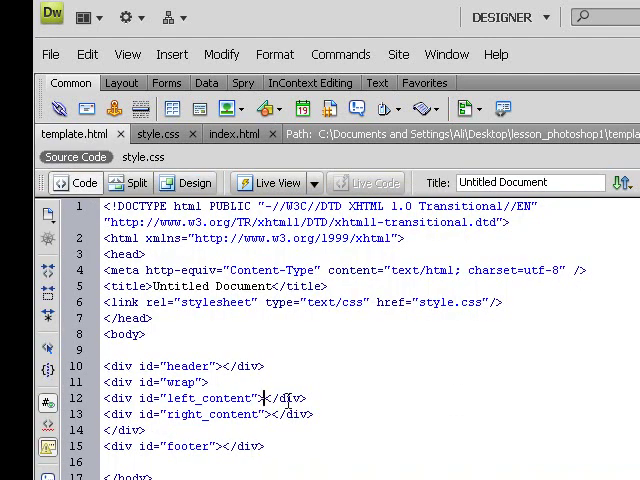
{"action": "left_click", "coordinate": [265, 398]}
{"action": "left_click", "coordinate": [264, 397]}
{"action": "key", "text": "Return"}
{"action": "key", "text": "Return"}
{"action": "key", "text": "Return"}
{"action": "key", "text": "Return"}
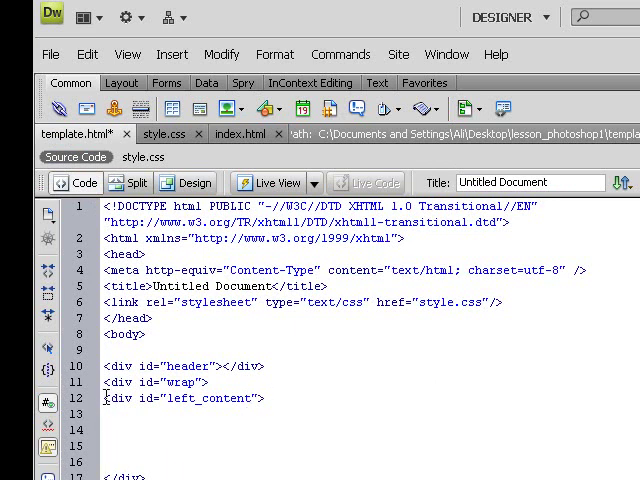
Insert <div id="search"></div> on empty line 13 inside left_content.
{"action": "left_click_drag", "start_coordinate": [104, 398], "coordinate": [264, 398]}
{"action": "left_click", "coordinate": [160, 470]}
{"action": "left_click_drag", "start_coordinate": [148, 476], "coordinate": [104, 476]}
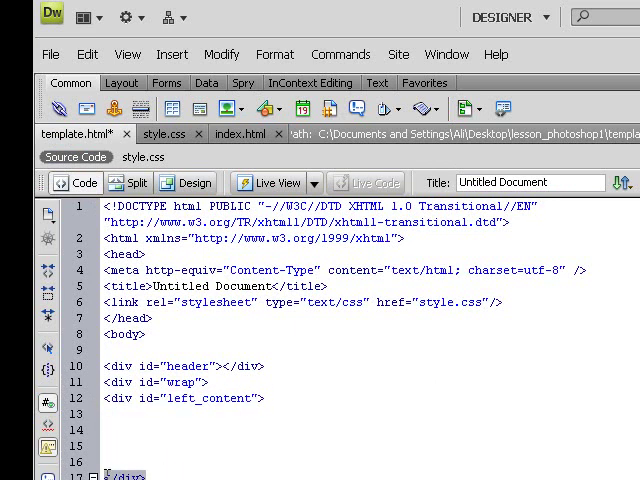
{"action": "left_click", "coordinate": [120, 414]}
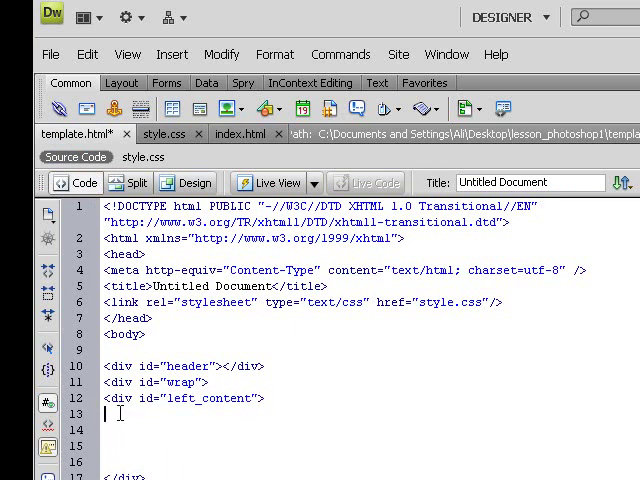
{"action": "type", "text": "<div id=\""}
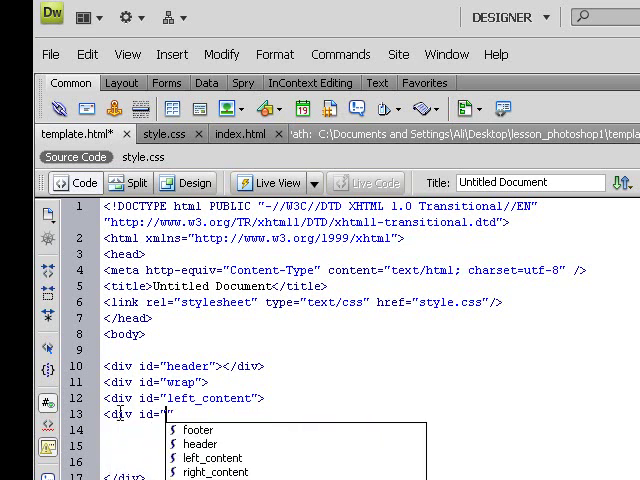
{"action": "type", "text": "search"}
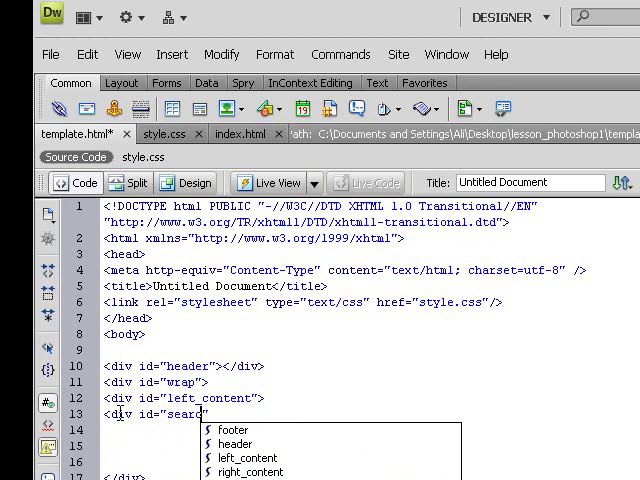
{"action": "type", "text": "\">"}
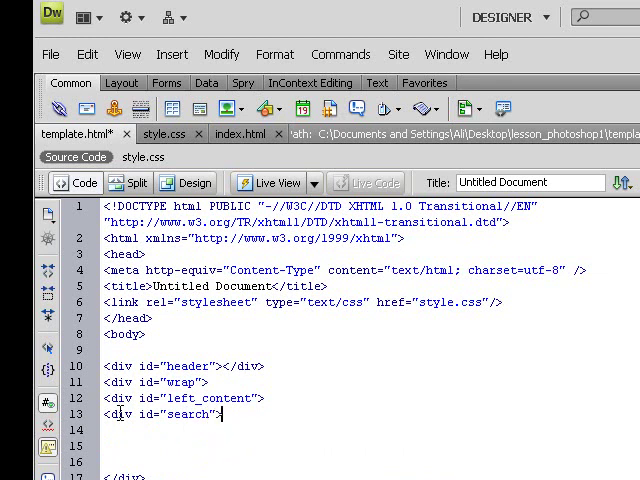
{"action": "type", "text": "</div>"}
{"action": "left_click_drag", "start_coordinate": [288, 418], "coordinate": [210, 414]}
{"action": "left_click", "coordinate": [219, 415]}
Append an empty #search { } rule with blank lines after #footer in style.css.
{"action": "left_click", "coordinate": [163, 134]}
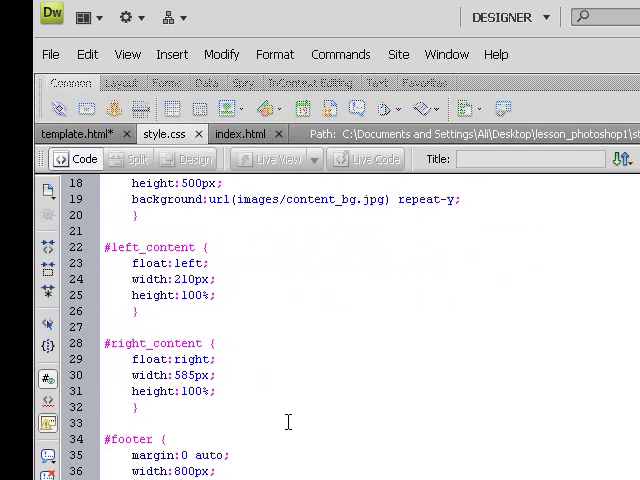
{"action": "key", "text": "Return"}
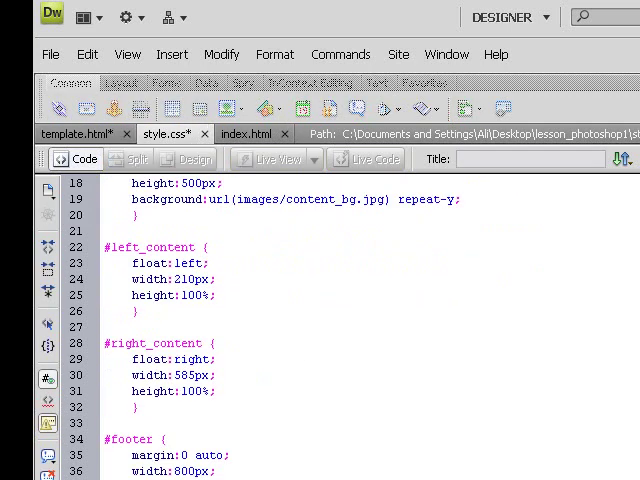
{"action": "scroll", "coordinate": [300, 330], "scroll_direction": "down", "scroll_amount": 1}
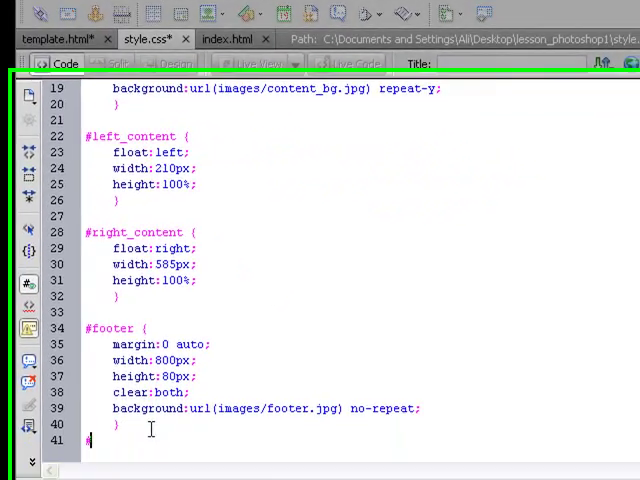
{"action": "type", "text": "#search {}"}
{"action": "key", "text": "Return"}
{"action": "key", "text": "Return"}
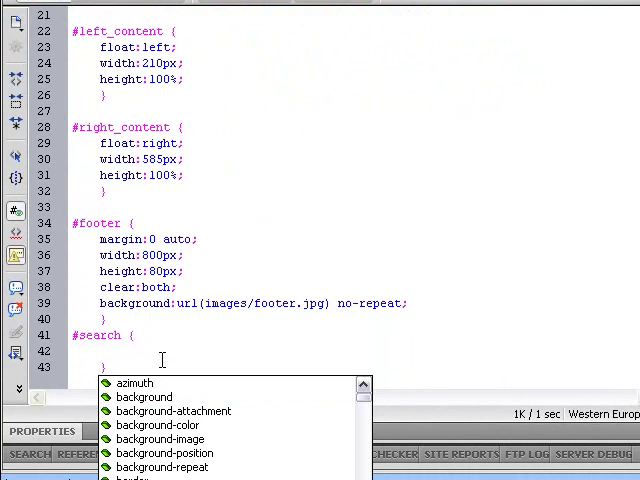
{"action": "key", "text": "Escape"}
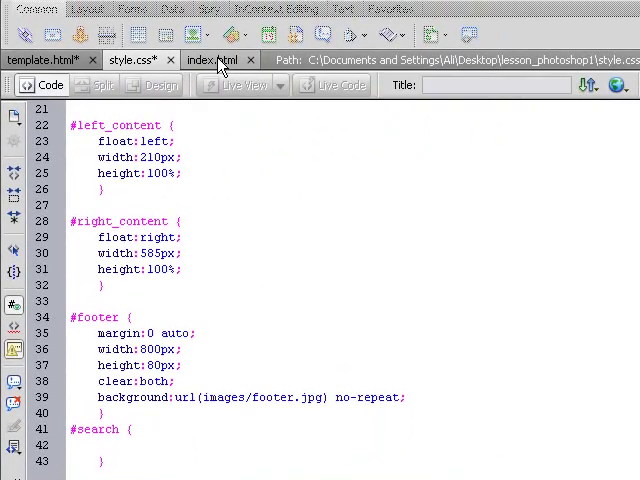
Read the search.jpg image size on the index page: 194 × 56 pixels.
{"action": "left_click", "coordinate": [220, 62]}
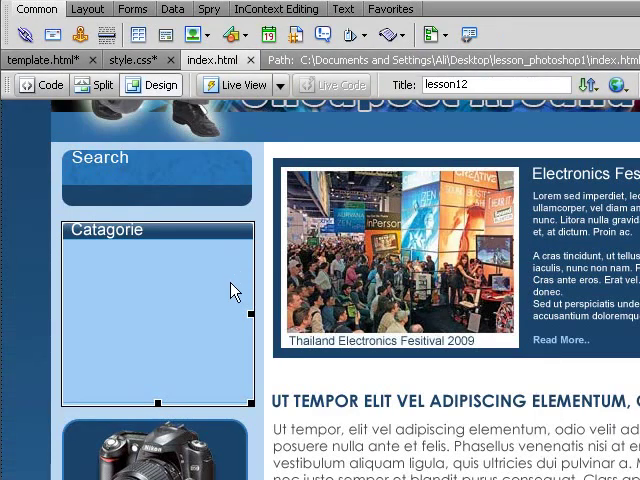
{"action": "left_click", "coordinate": [170, 195]}
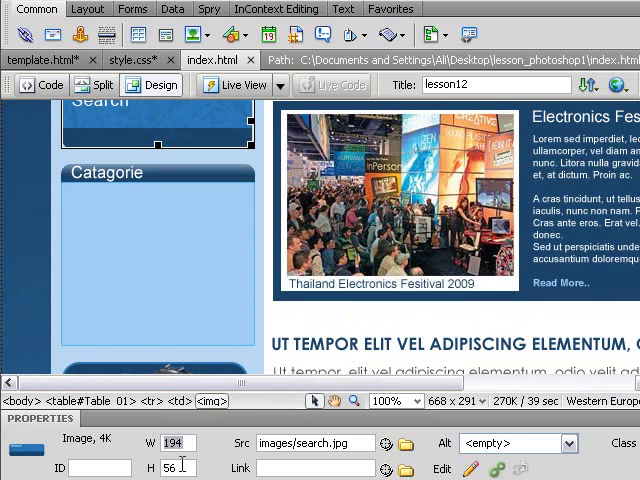
{"action": "double_click", "coordinate": [172, 467]}
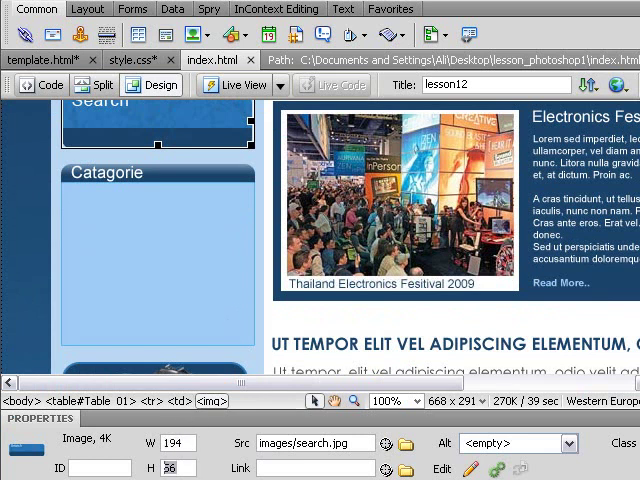
{"action": "double_click", "coordinate": [490, 420]}
Add width 194px and height 56px to the #search rule.
{"action": "left_click", "coordinate": [130, 60]}
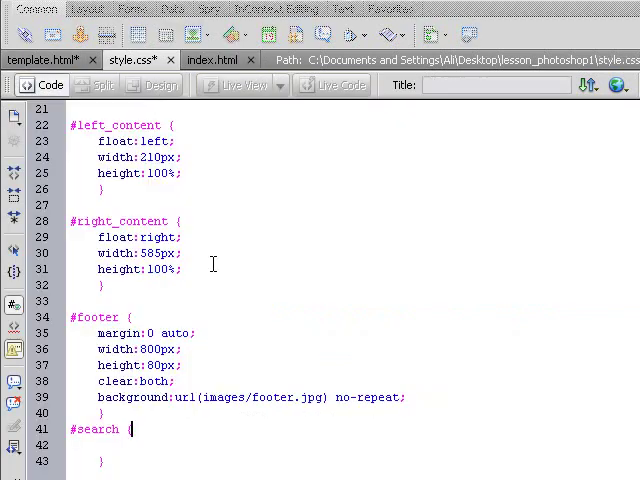
{"action": "key", "text": "Return"}
{"action": "type", "text": "width:"}
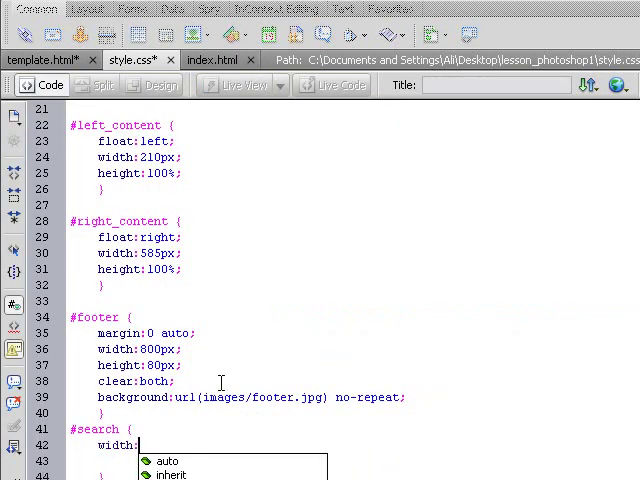
{"action": "type", "text": "194px;"}
{"action": "key", "text": "Return"}
{"action": "type", "text": "heigth"}
{"action": "key", "text": "BackSpace"}
{"action": "key", "text": "BackSpace"}
{"action": "type", "text": "ht:"}
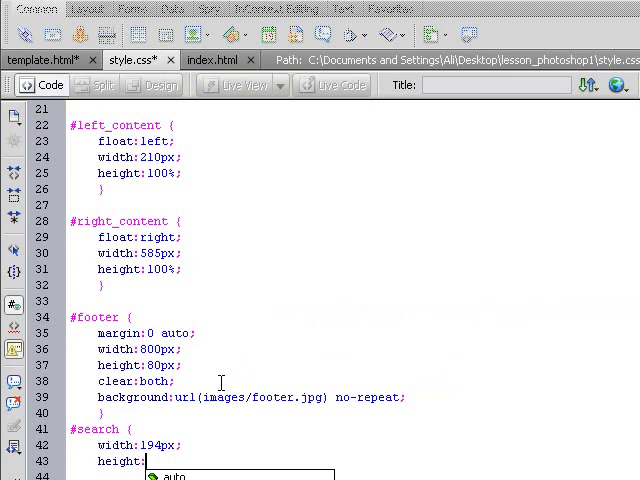
{"action": "type", "text": "56px;"}
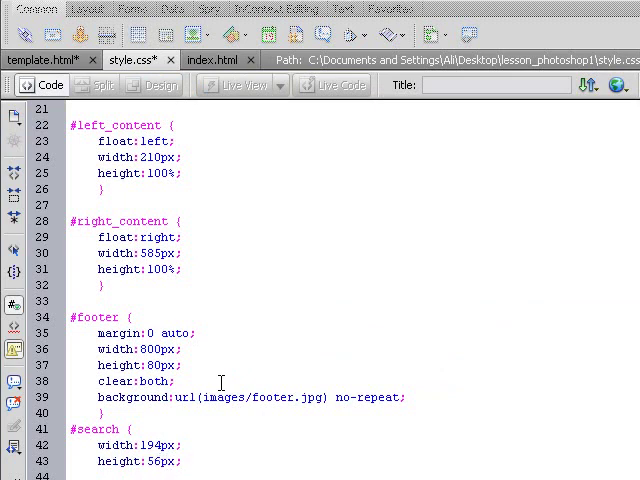
Give #search a no-repeat background of images/search.jpg.
{"action": "key", "text": "Return"}
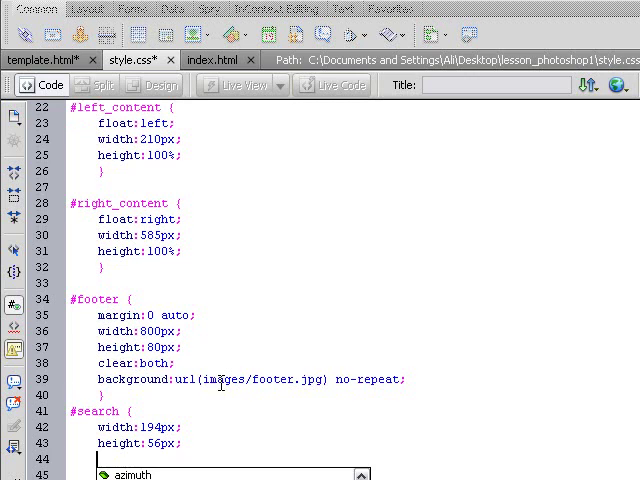
{"action": "key", "text": "Return"}
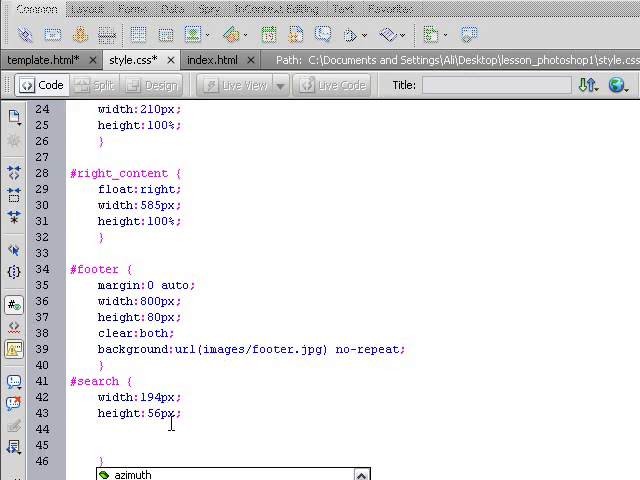
{"action": "type", "text": "bac"}
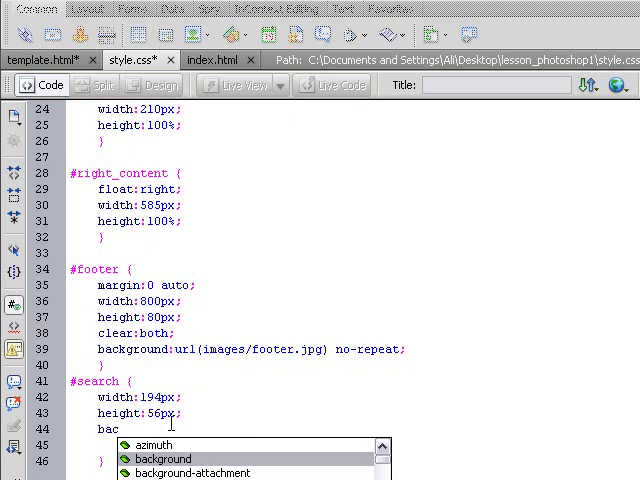
{"action": "type", "text": "k"}
{"action": "key", "text": "Return"}
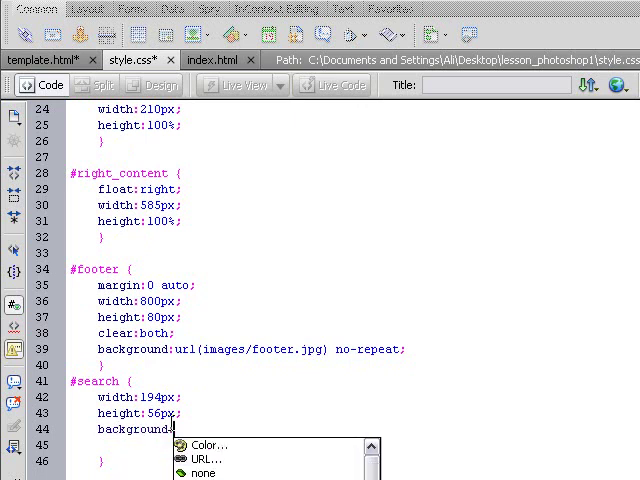
{"action": "key", "text": "Down"}
{"action": "key", "text": "Return"}
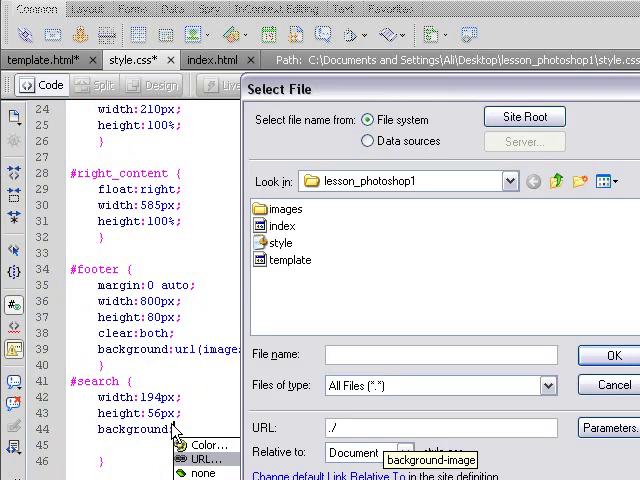
{"action": "double_click", "coordinate": [285, 209]}
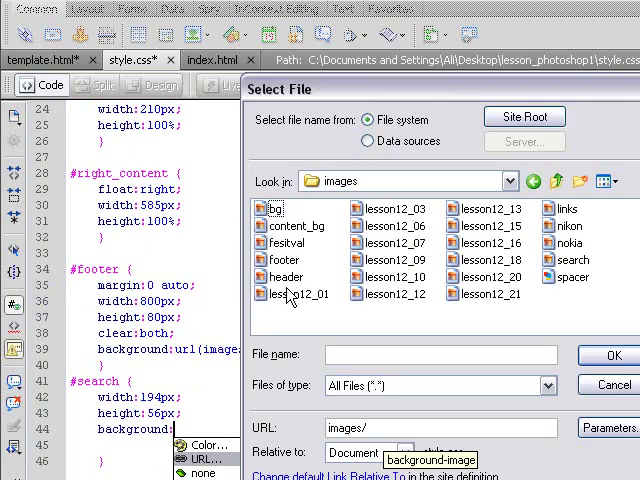
{"action": "left_click", "coordinate": [572, 260]}
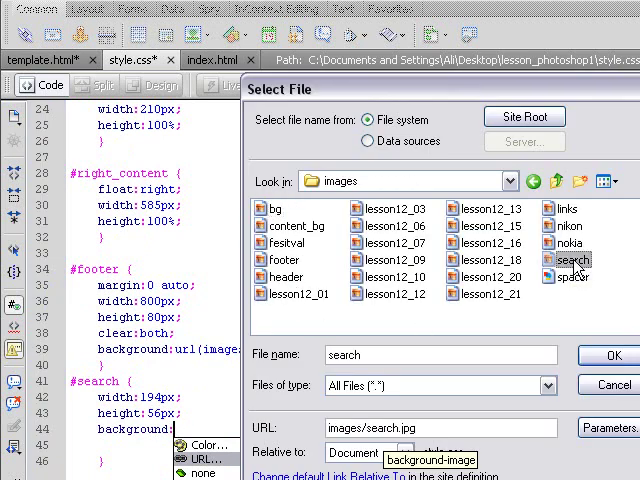
{"action": "left_click", "coordinate": [614, 356]}
{"action": "type", "text": "no-repeat"}
{"action": "key", "text": "Escape"}
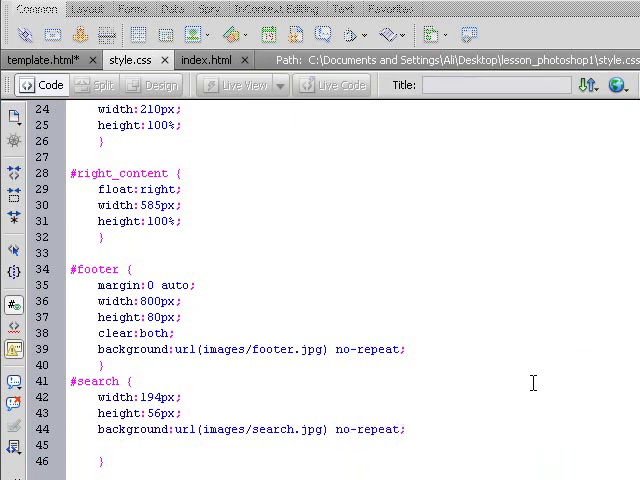
Delete the blank line in #search and view the search image in the template's Design view.
{"action": "left_click", "coordinate": [107, 445]}
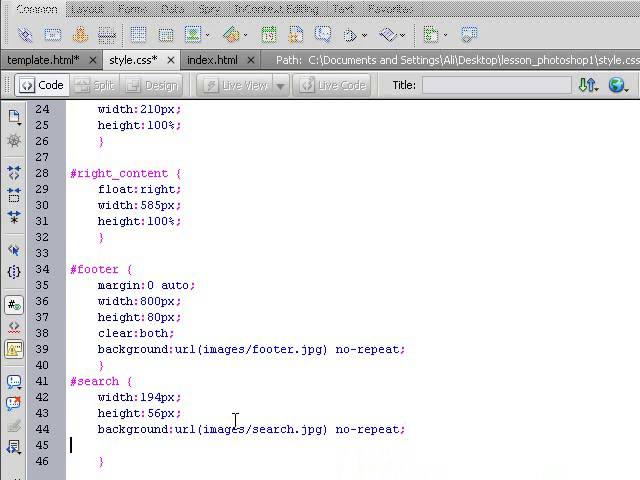
{"action": "key", "text": "BackSpace"}
{"action": "left_click", "coordinate": [45, 60]}
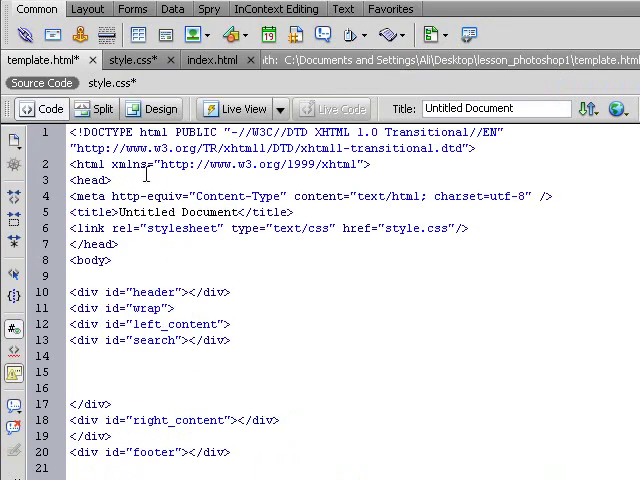
{"action": "left_click", "coordinate": [160, 109]}
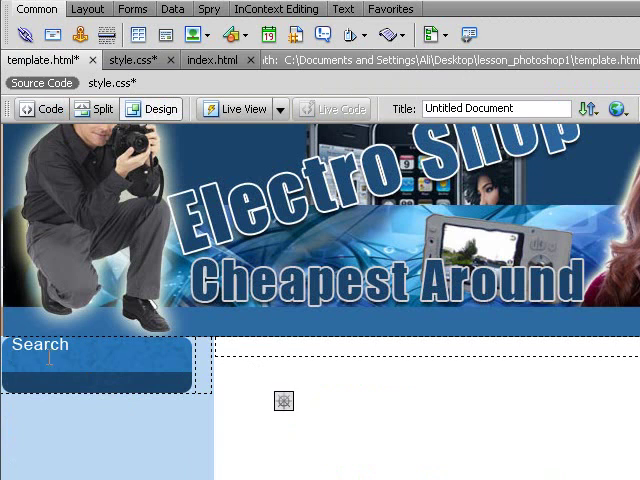
{"action": "left_click", "coordinate": [132, 60]}
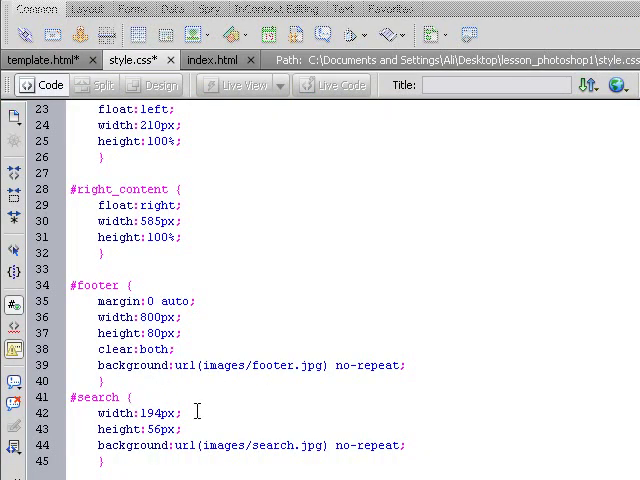
Add margin:10px 0 0 10px to #search and save style.css.
{"action": "key", "text": "Return"}
{"action": "type", "text": "margin:"}
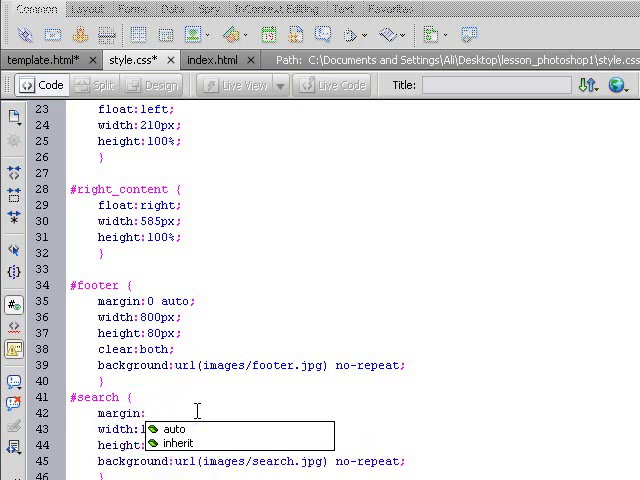
{"action": "type", "text": "10px 0 0"}
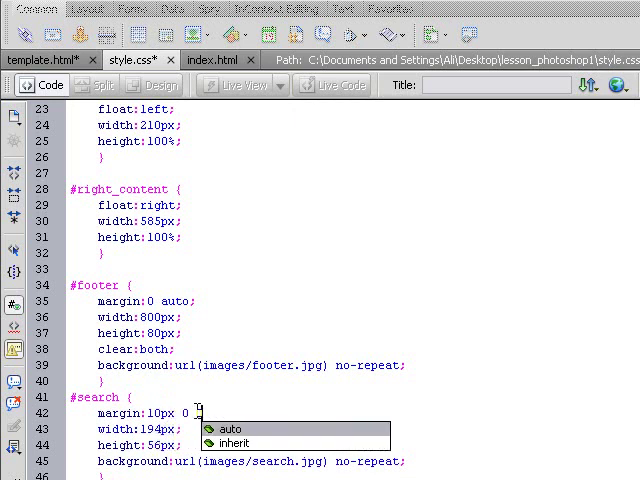
{"action": "type", "text": " 10px;"}
{"action": "key", "text": "ctrl+s"}
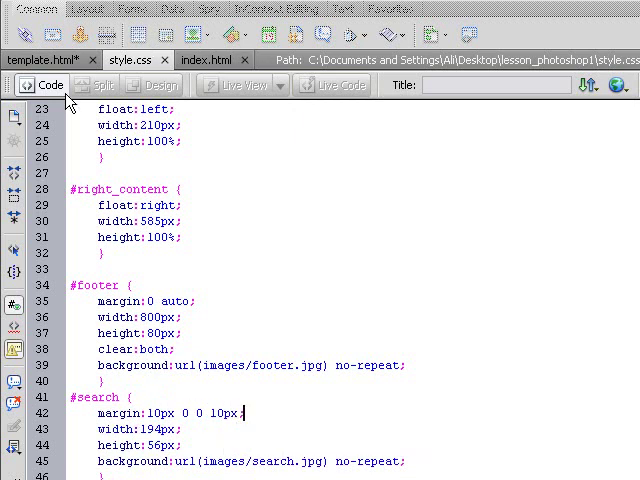
Select the search box in template.html Design view to check its 10px inset.
{"action": "left_click", "coordinate": [43, 59]}
{"action": "scroll", "coordinate": [267, 415], "scroll_direction": "down", "scroll_amount": 2}
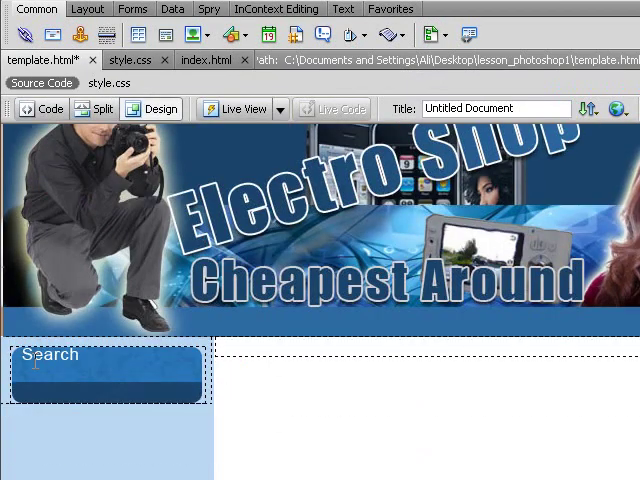
{"action": "left_click", "coordinate": [12, 357]}
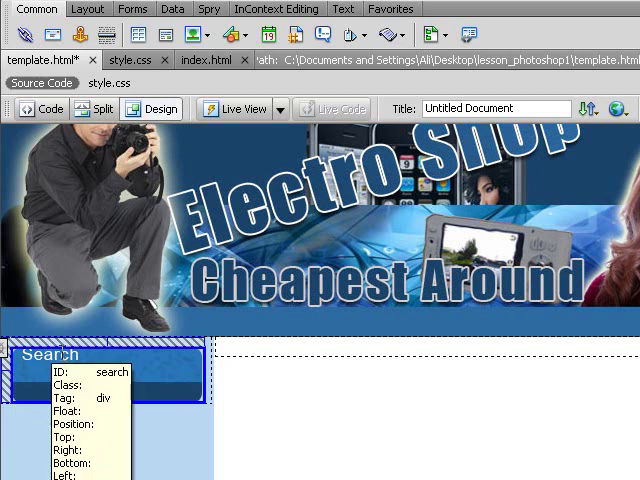
{"action": "left_click", "coordinate": [18, 385]}
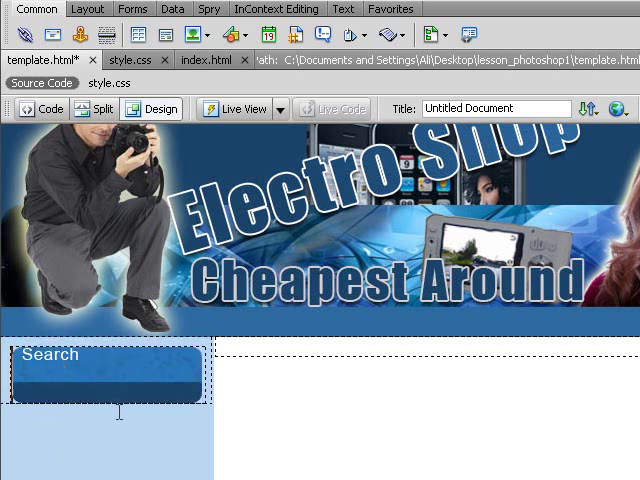
{"action": "key", "text": "ctrl+v"}
{"action": "left_click", "coordinate": [90, 370]}
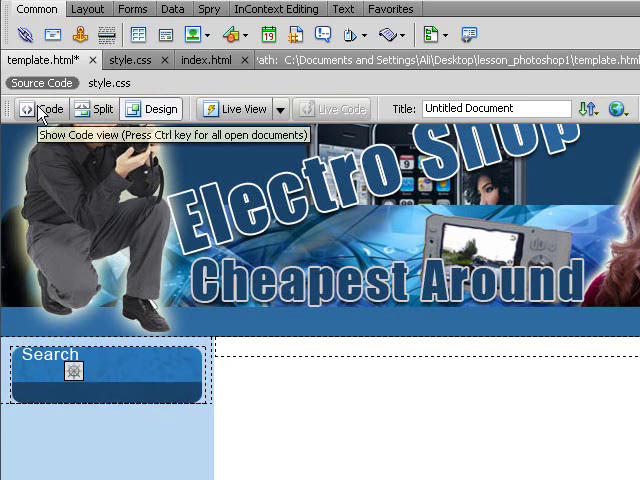
Add blank lines inside the search div in Code view and restore the right_content line.
{"action": "left_click", "coordinate": [40, 109]}
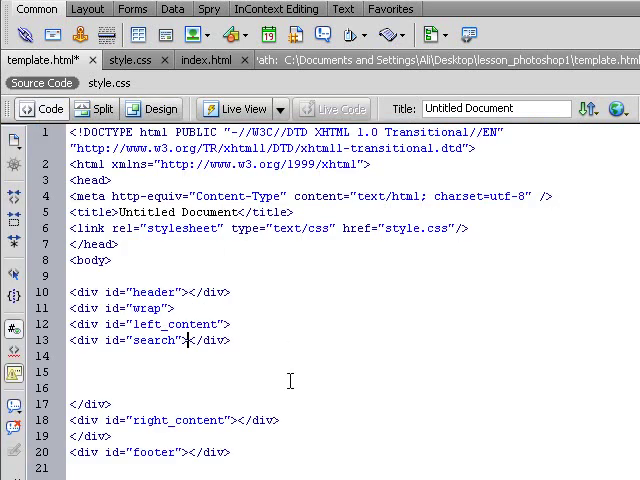
{"action": "key", "text": "Return"}
{"action": "key", "text": "Return"}
{"action": "key", "text": "Return"}
{"action": "key", "text": "Return"}
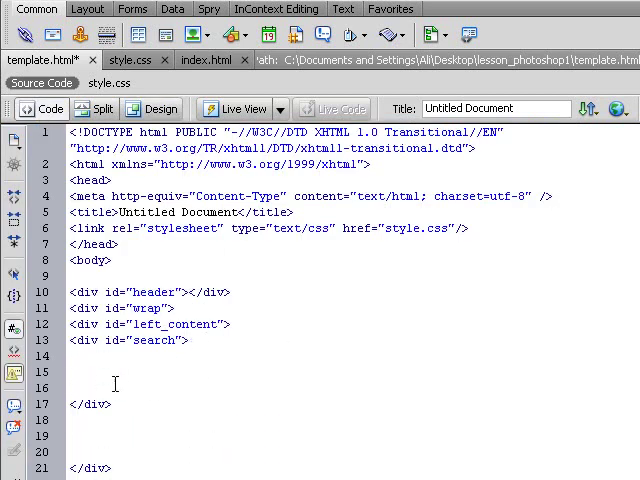
{"action": "key", "text": "Return"}
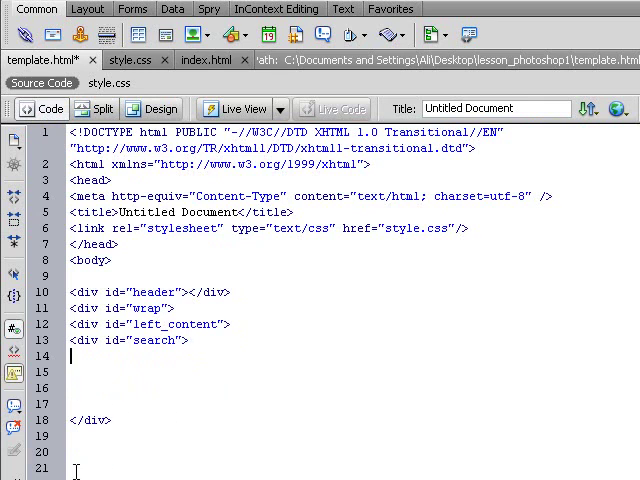
{"action": "left_click", "coordinate": [57, 440]}
{"action": "key", "text": "ctrl+v"}
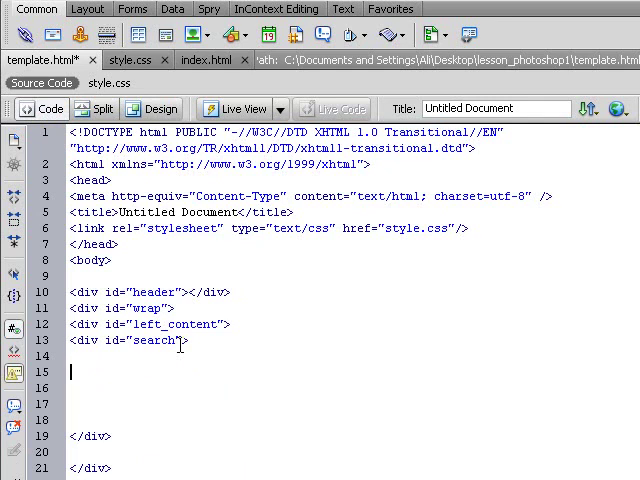
Paste the Google search form into the search div, removing indentation and the Search Site label.
{"action": "key", "text": "ctrl+v"}
{"action": "scroll", "coordinate": [372, 293], "scroll_direction": "down", "scroll_amount": 3}
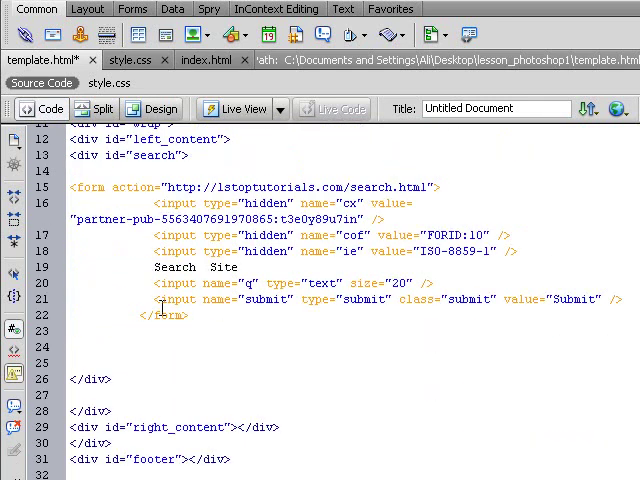
{"action": "left_click_drag", "start_coordinate": [143, 314], "coordinate": [60, 315]}
{"action": "key", "text": "Delete"}
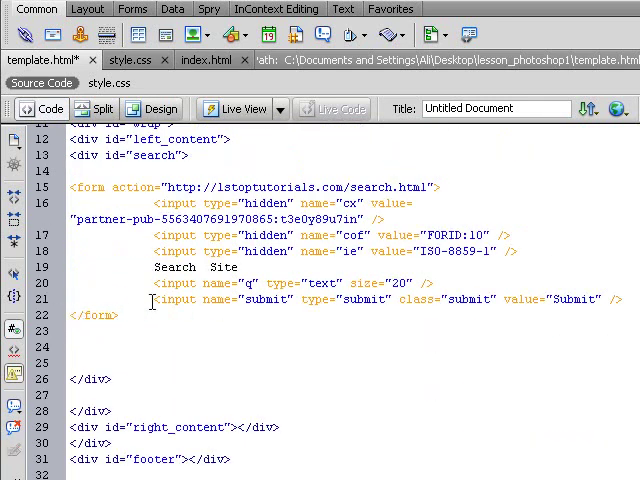
{"action": "left_click_drag", "start_coordinate": [153, 299], "coordinate": [60, 299]}
{"action": "key", "text": "Delete"}
{"action": "left_click_drag", "start_coordinate": [153, 283], "coordinate": [60, 283]}
{"action": "key", "text": "Delete"}
{"action": "left_click_drag", "start_coordinate": [243, 268], "coordinate": [80, 268]}
{"action": "key", "text": "Delete"}
{"action": "key", "text": "BackSpace"}
Remove indentation from the hidden input lines and join the cx input onto one line.
{"action": "left_click_drag", "start_coordinate": [153, 251], "coordinate": [60, 251]}
{"action": "key", "text": "Delete"}
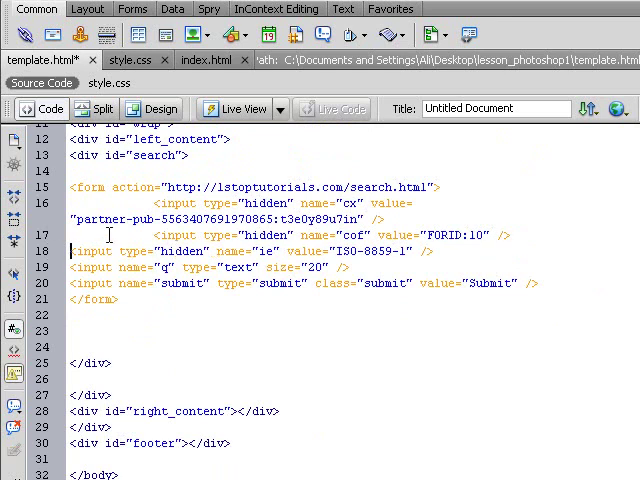
{"action": "left_click_drag", "start_coordinate": [153, 235], "coordinate": [60, 235]}
{"action": "key", "text": "Delete"}
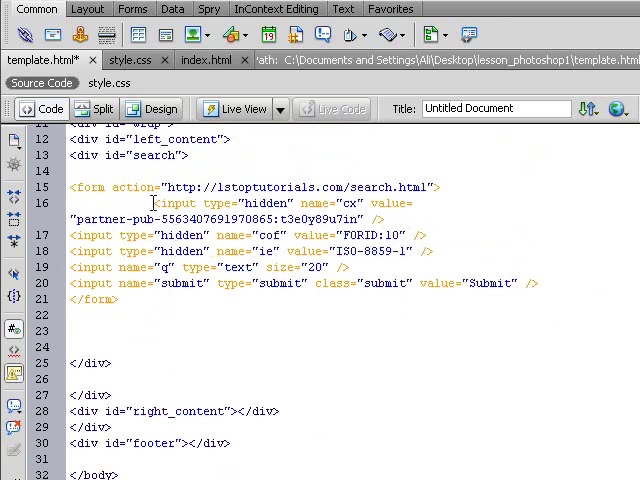
{"action": "left_click_drag", "start_coordinate": [153, 203], "coordinate": [70, 203]}
{"action": "key", "text": "Delete"}
{"action": "key", "text": "BackSpace"}
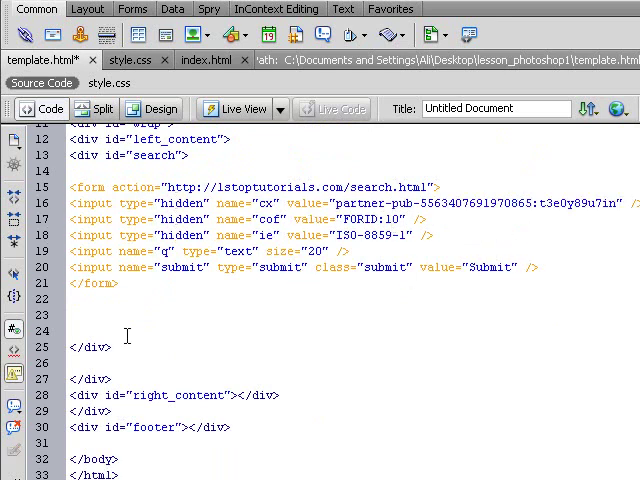
Review the form block and its action URL ending in search.html.
{"action": "left_click", "coordinate": [70, 187]}
{"action": "left_click_drag", "start_coordinate": [70, 187], "coordinate": [120, 285]}
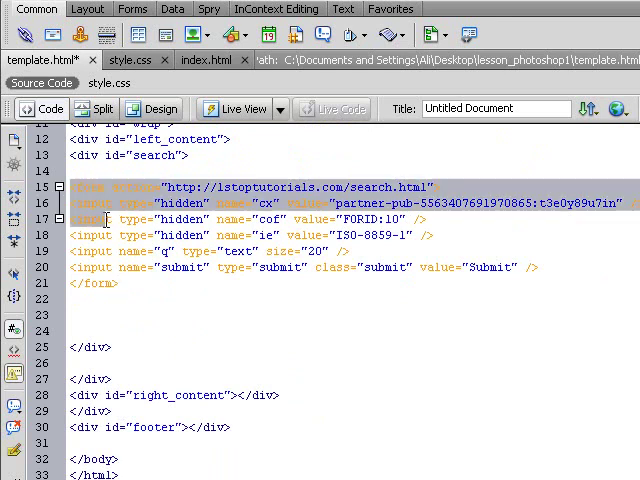
{"action": "left_click", "coordinate": [144, 297]}
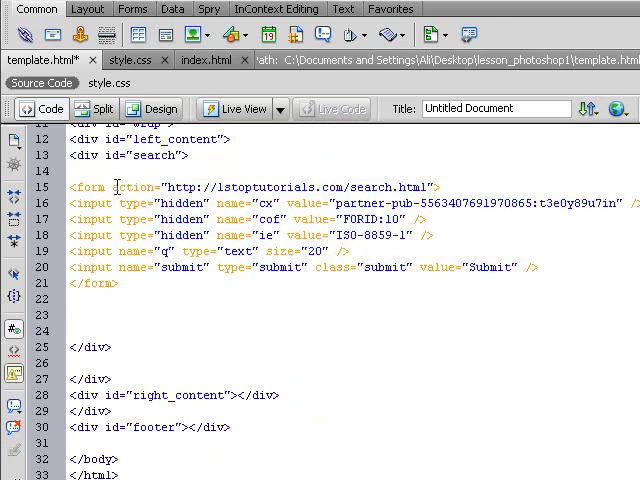
{"action": "left_click_drag", "start_coordinate": [166, 187], "coordinate": [262, 187]}
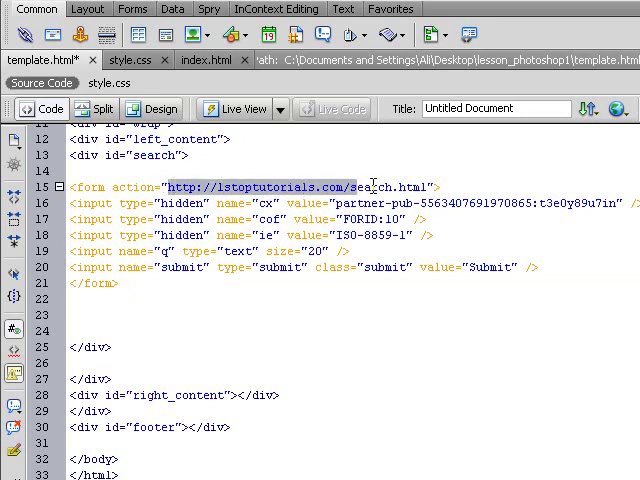
{"action": "left_click", "coordinate": [271, 187]}
{"action": "left_click_drag", "start_coordinate": [352, 187], "coordinate": [410, 187]}
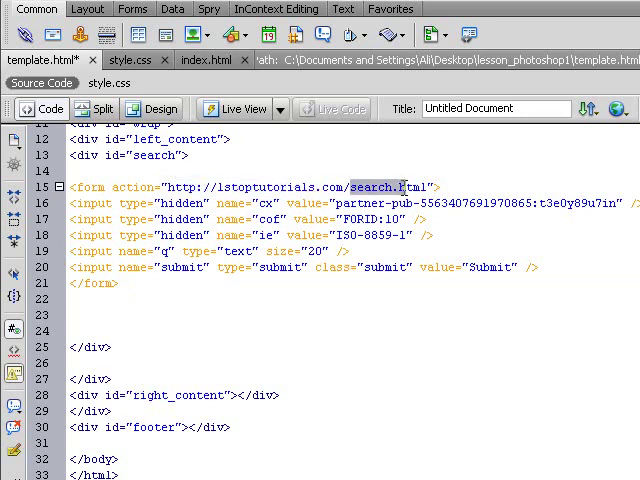
{"action": "left_click", "coordinate": [440, 187]}
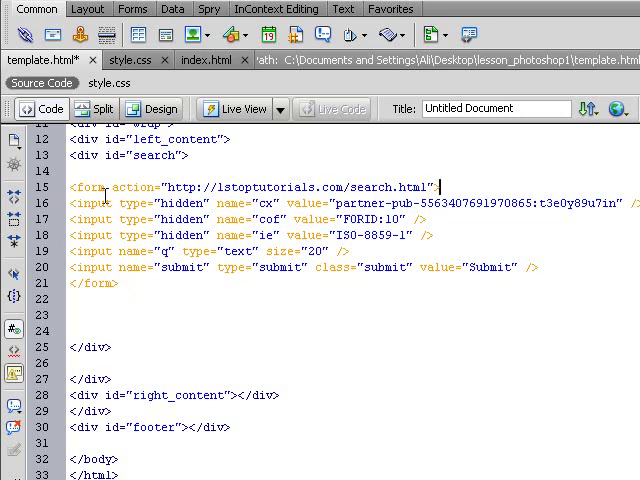
Review the three hidden inputs, the text box line and the Submit button line.
{"action": "left_click_drag", "start_coordinate": [70, 203], "coordinate": [72, 251]}
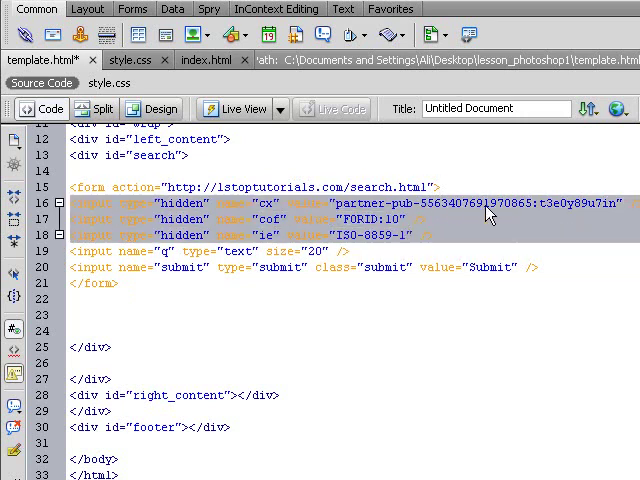
{"action": "left_click", "coordinate": [246, 237]}
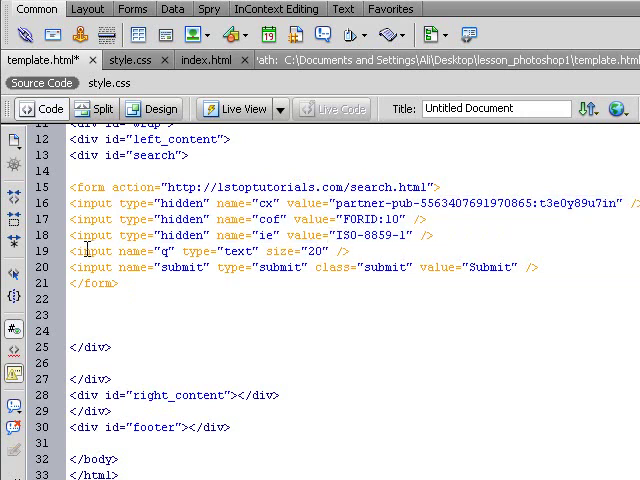
{"action": "left_click_drag", "start_coordinate": [72, 251], "coordinate": [355, 251]}
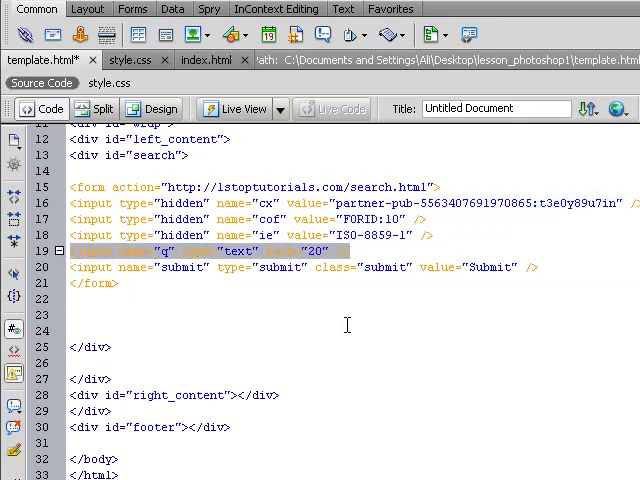
{"action": "left_click", "coordinate": [345, 251]}
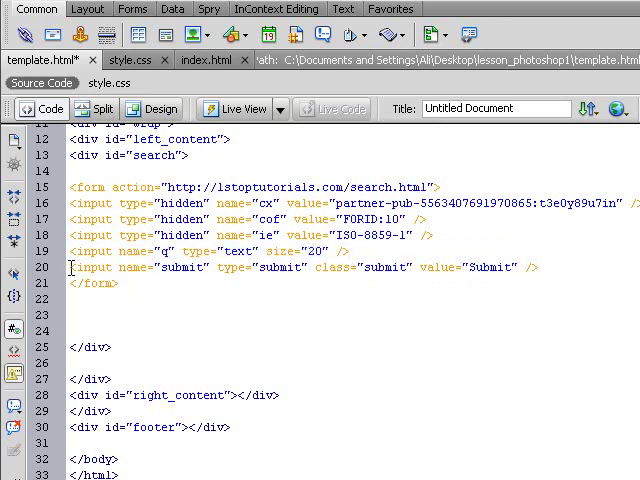
{"action": "left_click_drag", "start_coordinate": [70, 267], "coordinate": [537, 267]}
{"action": "left_click", "coordinate": [560, 255]}
Preview the template in Firefox, then switch over to the Photoshop mockup.
{"action": "left_click", "coordinate": [161, 109]}
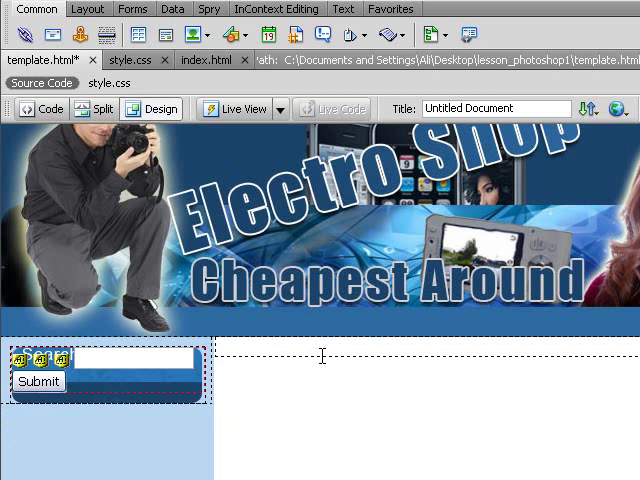
{"action": "left_click", "coordinate": [617, 109]}
{"action": "left_click", "coordinate": [562, 163]}
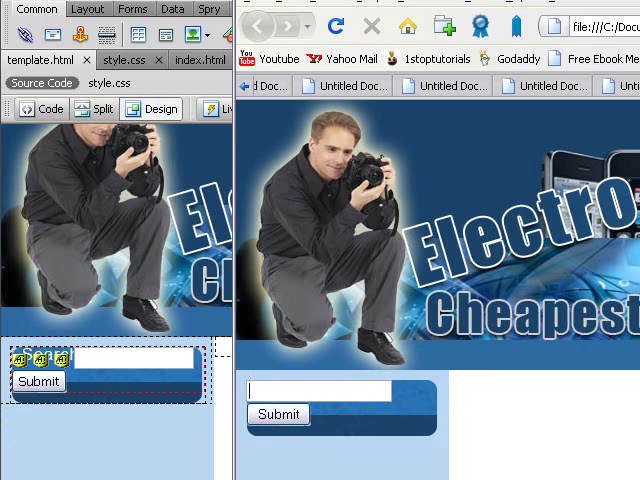
{"action": "key", "text": "alt+Tab"}
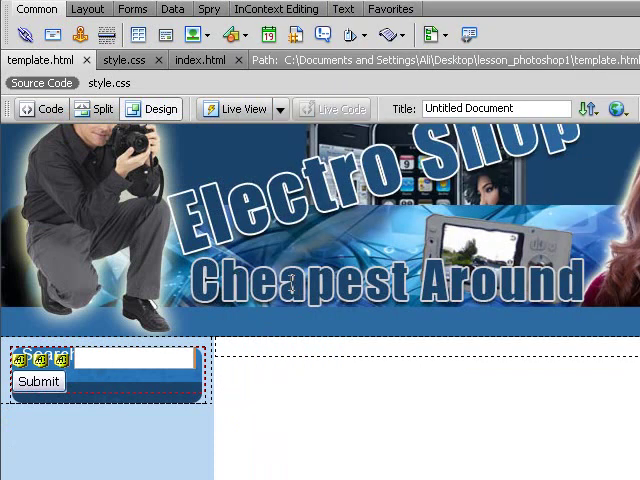
{"action": "key", "text": "alt+Tab"}
{"action": "scroll", "coordinate": [400, 340], "scroll_direction": "up", "scroll_amount": 3}
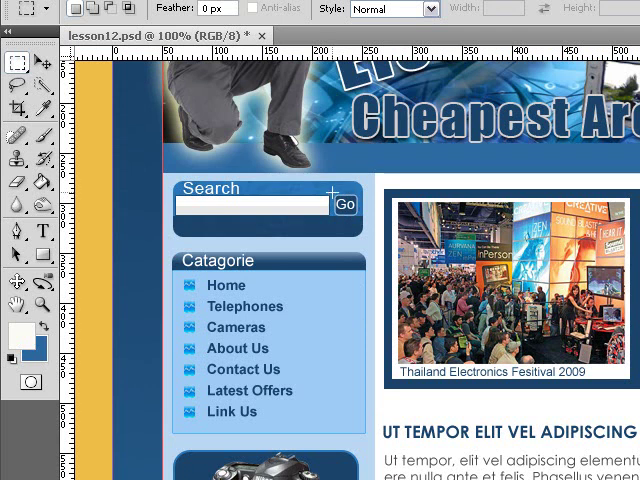
{"action": "scroll", "coordinate": [330, 188], "scroll_direction": "up", "scroll_amount": 1}
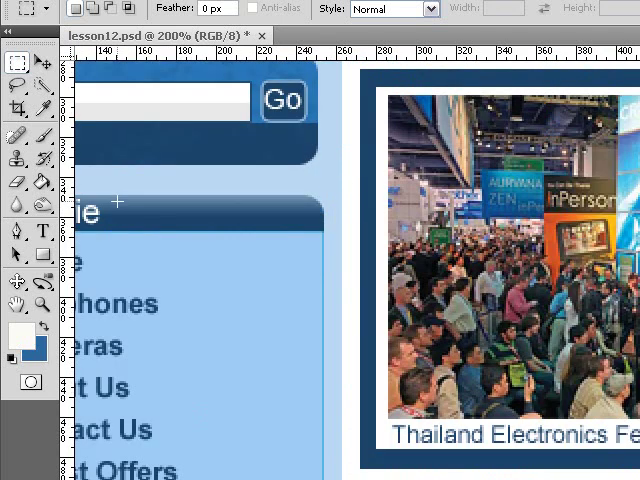
Crop the lesson12.psd mockup tightly around the Go button with the Crop Tool.
{"action": "left_click_drag", "start_coordinate": [229, 224], "coordinate": [374, 335]}
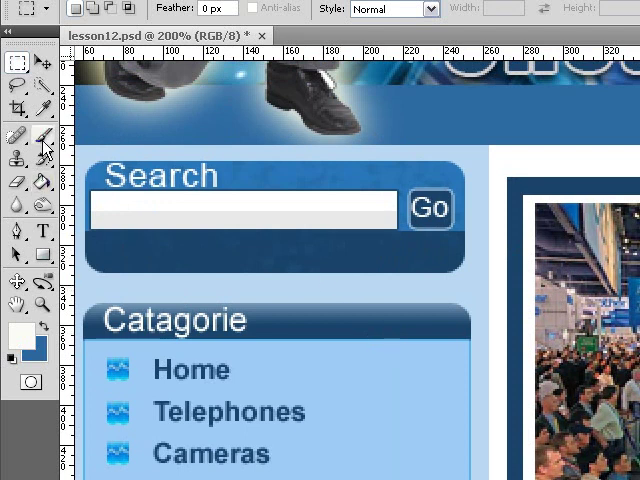
{"action": "left_click", "coordinate": [17, 108]}
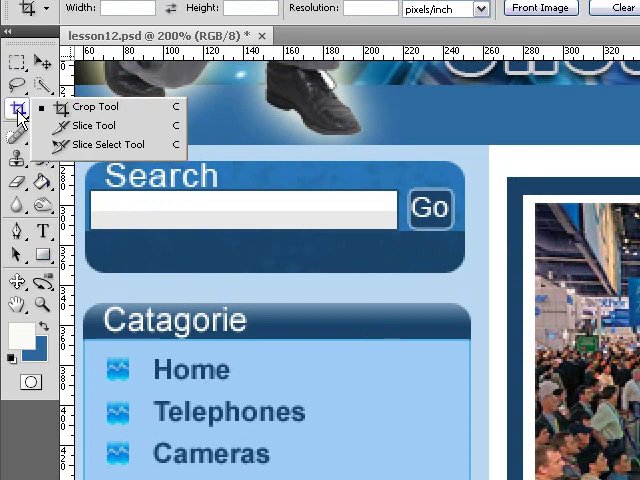
{"action": "left_click", "coordinate": [95, 107]}
{"action": "mouse_move", "coordinate": [407, 185]}
{"action": "left_mouse_down"}
{"action": "mouse_move", "coordinate": [455, 217]}
{"action": "mouse_move", "coordinate": [463, 230]}
{"action": "left_mouse_up"}
{"action": "scroll", "coordinate": [477, 237], "scroll_direction": "up", "scroll_amount": 1}
{"action": "scroll", "coordinate": [477, 237], "scroll_direction": "up", "scroll_amount": 2}
{"action": "scroll", "coordinate": [472, 238], "scroll_direction": "up", "scroll_amount": 1}
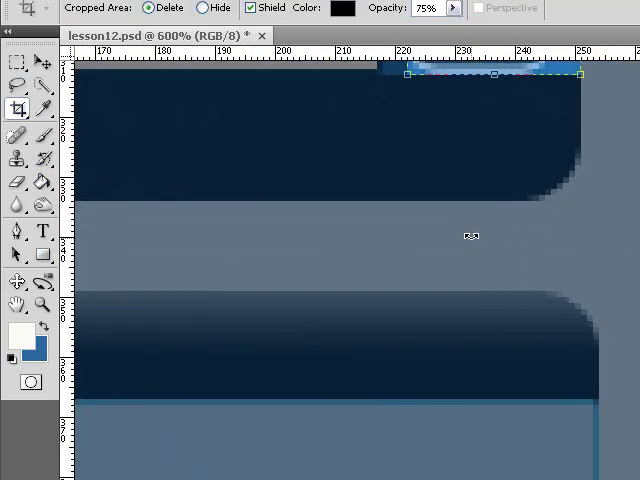
{"action": "mouse_move", "coordinate": [478, 227]}
{"action": "left_mouse_down"}
{"action": "mouse_move", "coordinate": [413, 451]}
{"action": "mouse_move", "coordinate": [361, 264]}
{"action": "left_mouse_up"}
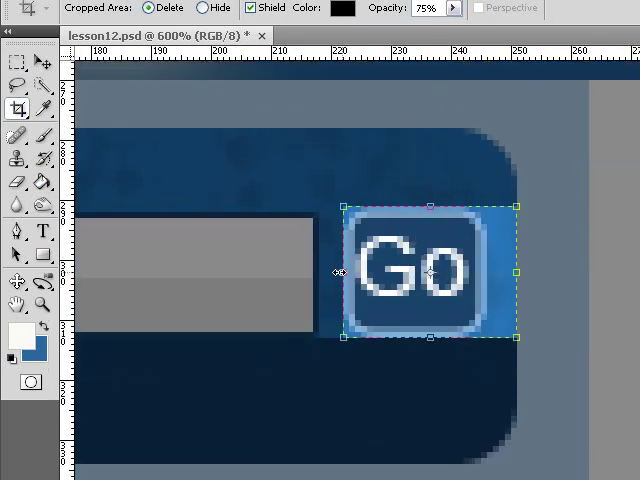
{"action": "left_click_drag", "start_coordinate": [516, 272], "coordinate": [491, 274]}
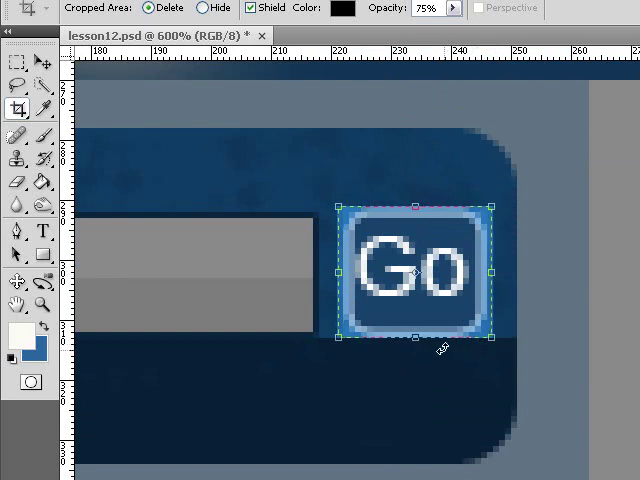
{"action": "key", "text": "Return"}
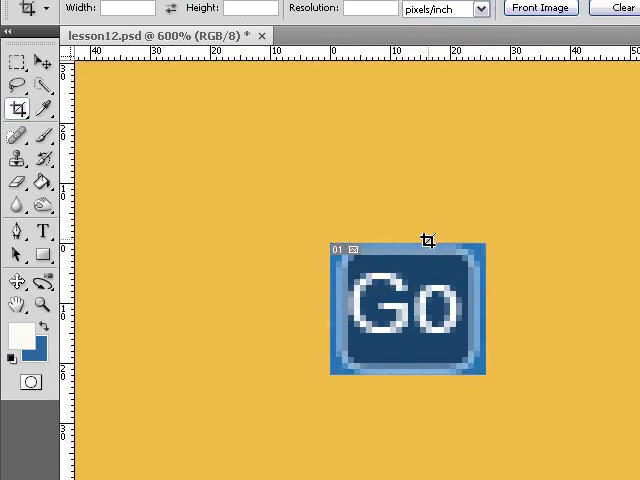
Save the cropped button for web as a quality-60 JPEG named go in the images folder.
{"action": "left_click", "coordinate": [10, 2]}
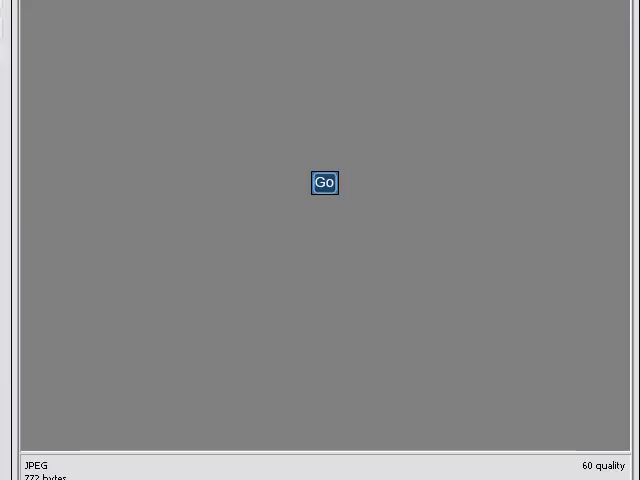
{"action": "key", "text": "Return"}
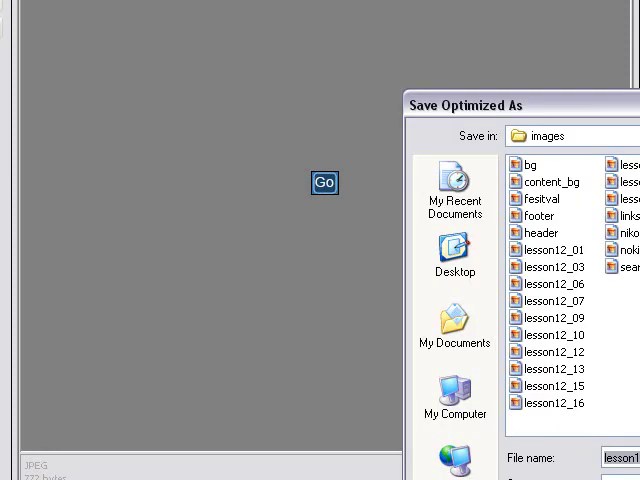
{"action": "type", "text": "go"}
{"action": "key", "text": "Return"}
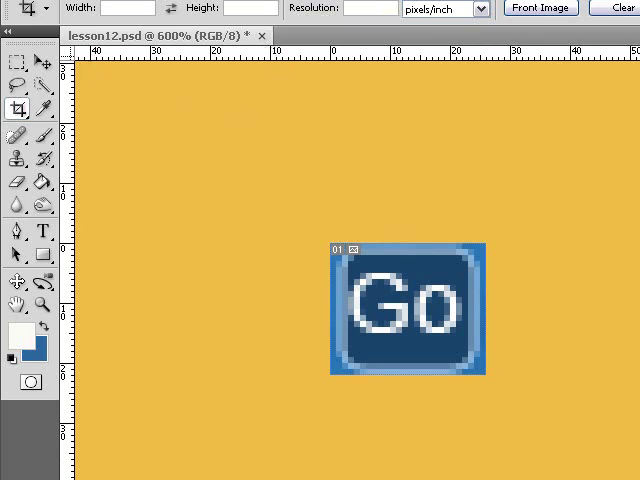
{"action": "key", "text": "alt+Tab"}
{"action": "scroll", "coordinate": [235, 275], "scroll_direction": "up", "scroll_amount": 1}
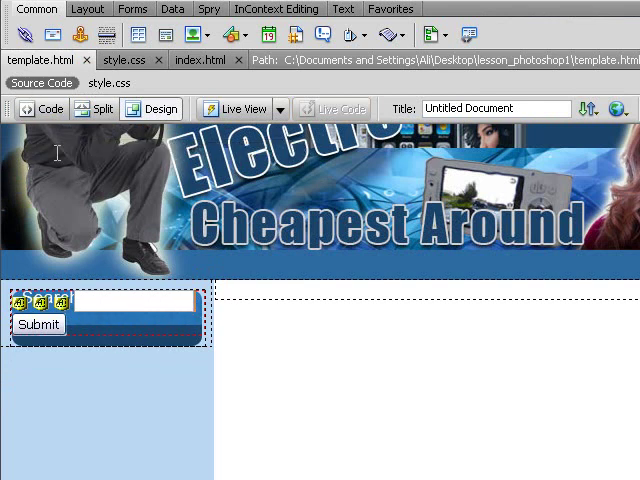
Select the search form by its red outline in the template's Design view.
{"action": "left_click", "coordinate": [165, 343]}
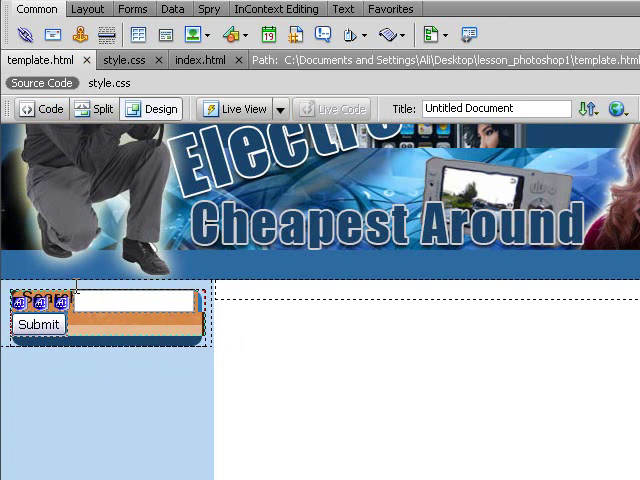
Add id="form" to the search form's opening tag in Code view.
{"action": "left_click", "coordinate": [42, 110]}
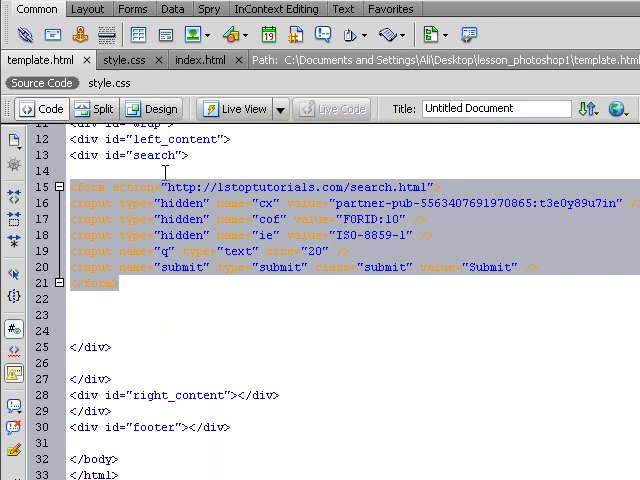
{"action": "left_click", "coordinate": [73, 187]}
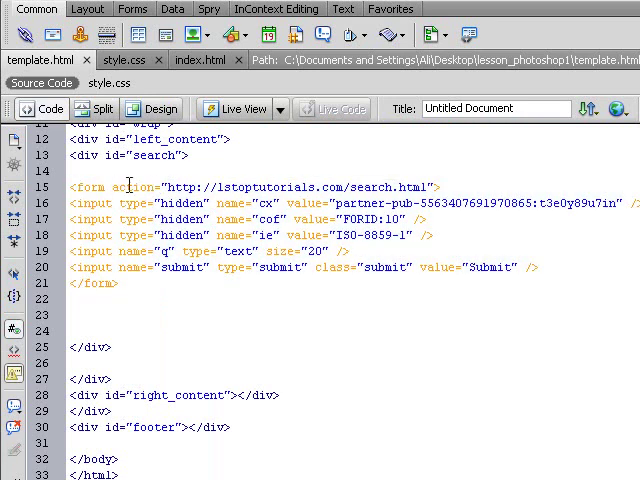
{"action": "left_click_drag", "start_coordinate": [133, 283], "coordinate": [59, 283]}
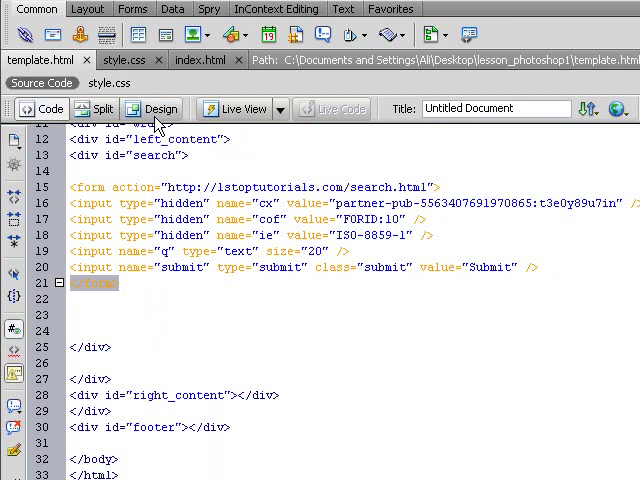
{"action": "left_click", "coordinate": [432, 187]}
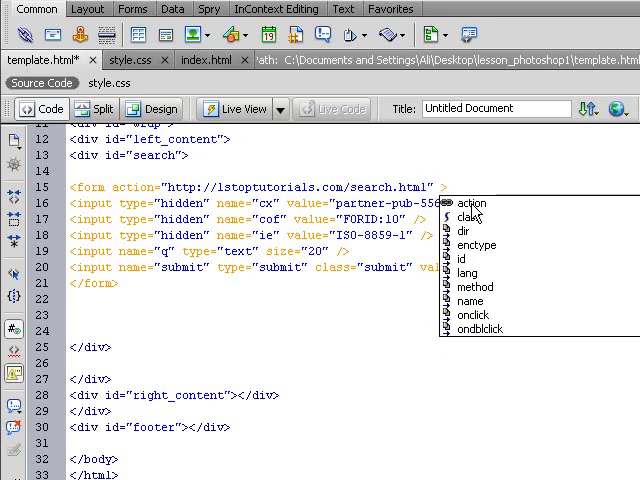
{"action": "type", "text": "id=\""}
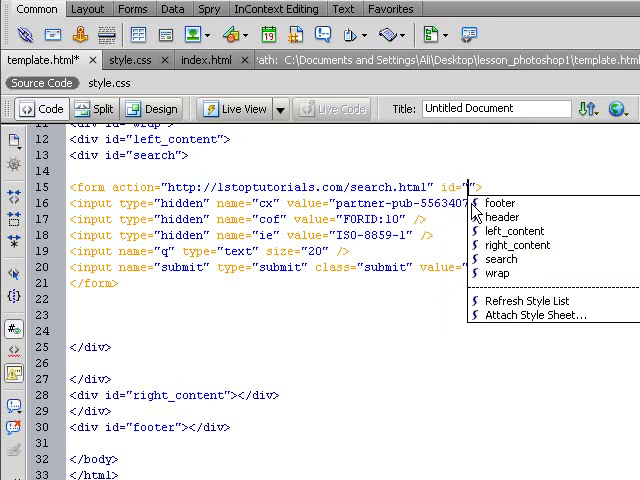
{"action": "type", "text": "form"}
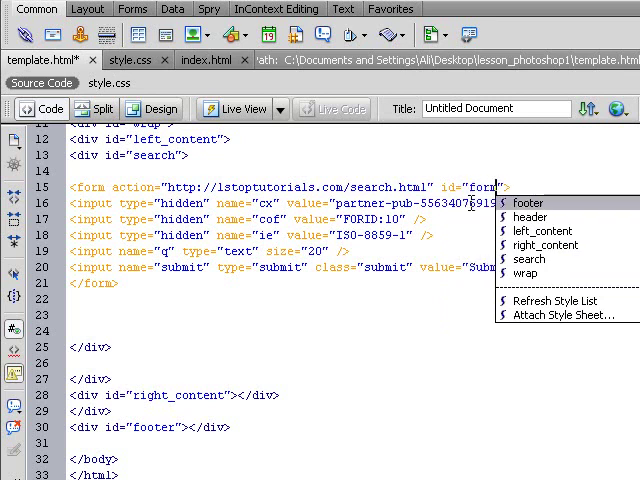
{"action": "left_click", "coordinate": [325, 251]}
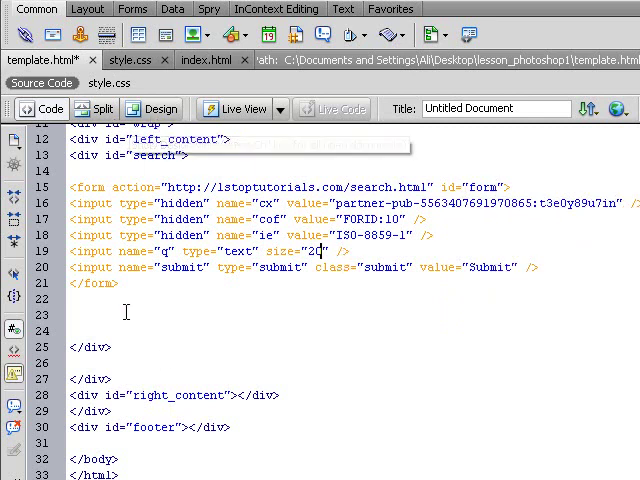
Start a new #form rule in style.css right after the #search rule.
{"action": "left_click", "coordinate": [104, 283]}
{"action": "left_click_drag", "start_coordinate": [104, 283], "coordinate": [70, 187]}
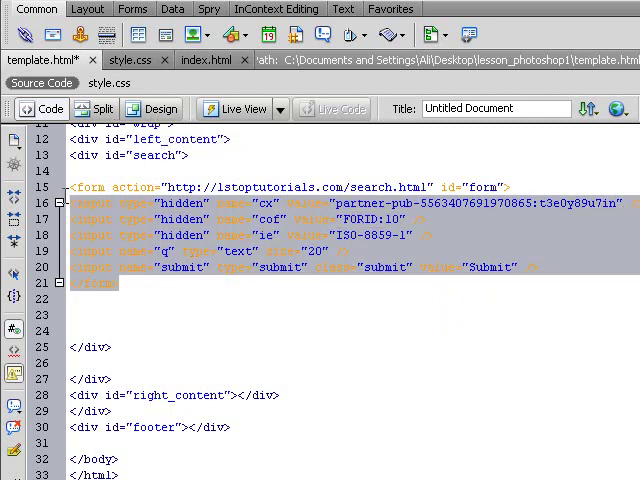
{"action": "left_click", "coordinate": [130, 60]}
{"action": "scroll", "coordinate": [240, 410], "scroll_direction": "down", "scroll_amount": 1}
{"action": "left_click", "coordinate": [108, 462]}
{"action": "key", "text": "Return"}
{"action": "type", "text": "#"}
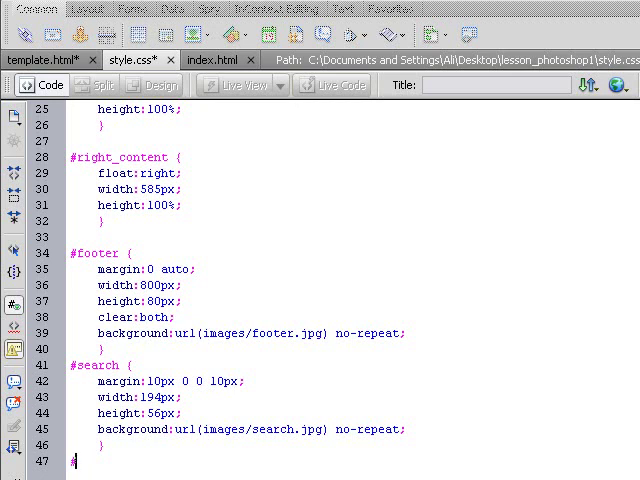
{"action": "type", "text": "form {"}
{"action": "key", "text": "Return"}
{"action": "key", "text": "Return"}
{"action": "type", "text": "}"}
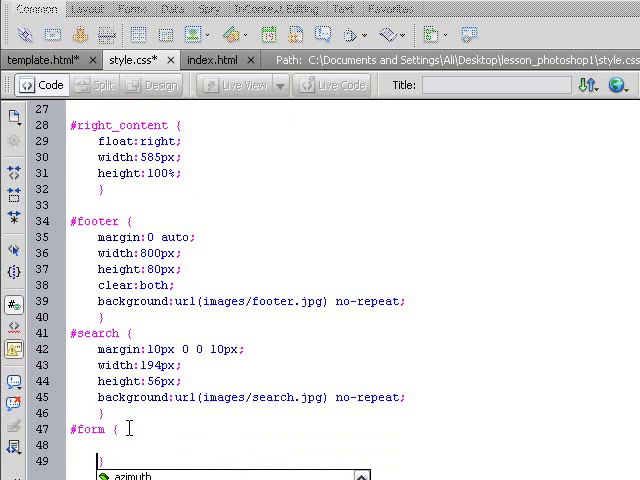
Give #form width 194px and height 56px, then save style.css.
{"action": "left_click", "coordinate": [163, 447]}
{"action": "key", "text": "ctrl+space"}
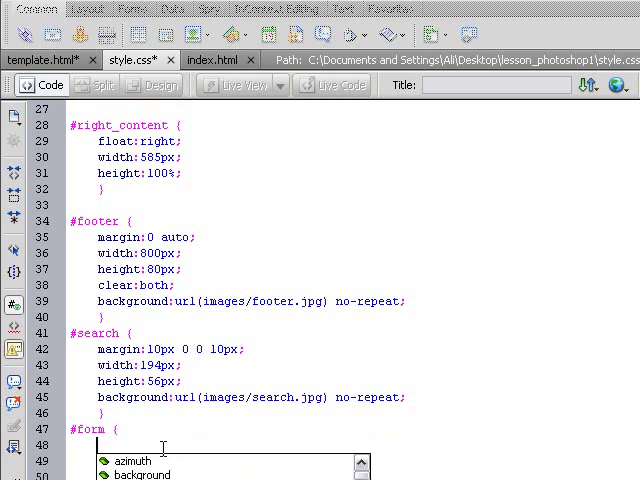
{"action": "type", "text": "width:16"}
{"action": "key", "text": "BackSpace"}
{"action": "type", "text": "94px;"}
{"action": "key", "text": "Return"}
{"action": "type", "text": "height:"}
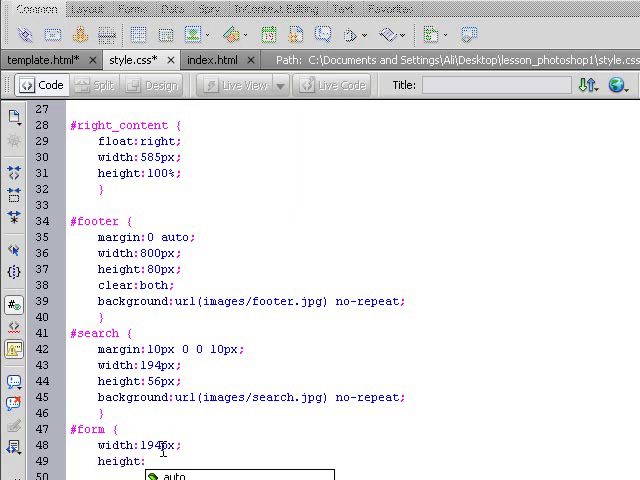
{"action": "type", "text": "56px"}
{"action": "key", "text": "ctrl+s"}
{"action": "type", "text": ";"}
{"action": "key", "text": "ctrl+s"}
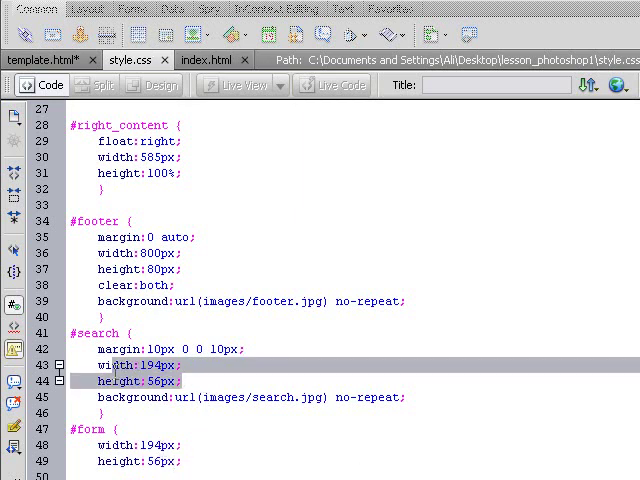
{"action": "left_click_drag", "start_coordinate": [186, 464], "coordinate": [100, 464]}
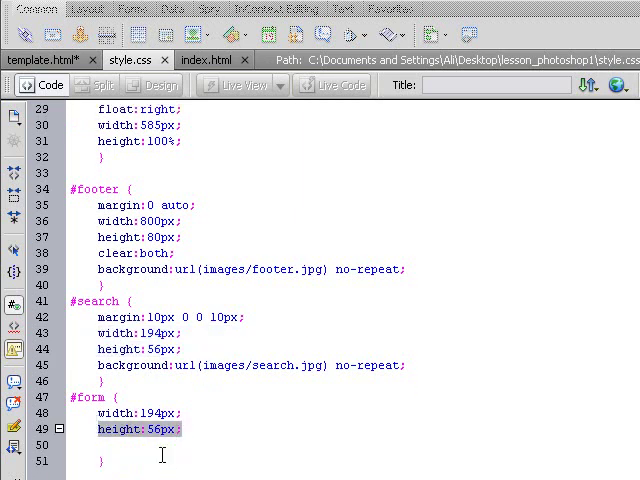
{"action": "left_click", "coordinate": [134, 458]}
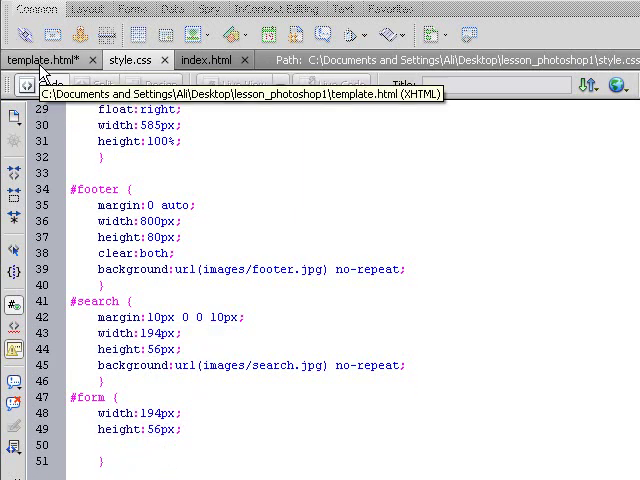
Show template.html in Design view with the resized form and select its Submit button.
{"action": "left_click", "coordinate": [43, 60]}
{"action": "left_click", "coordinate": [152, 108]}
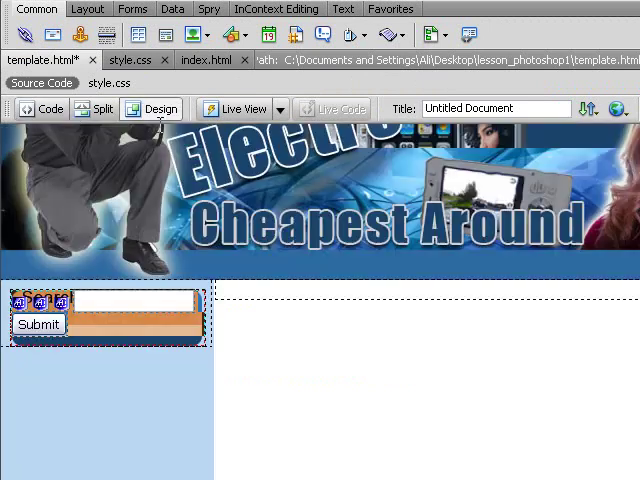
{"action": "left_click", "coordinate": [130, 325]}
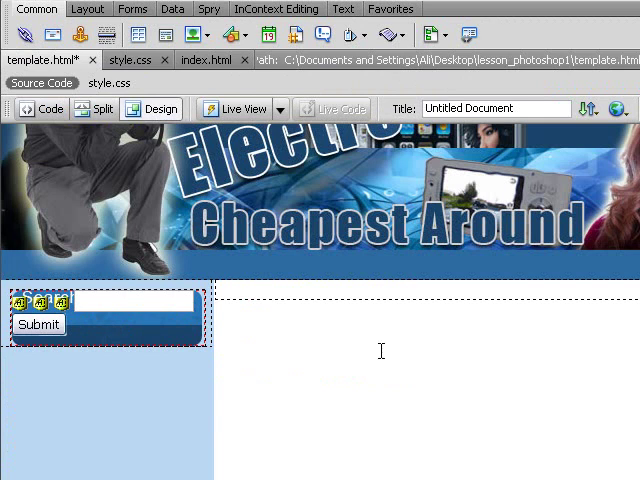
{"action": "left_click", "coordinate": [22, 327]}
Paste an image-type input tag on a new line below the Submit input.
{"action": "left_click", "coordinate": [45, 325]}
{"action": "left_click", "coordinate": [43, 109]}
{"action": "left_click", "coordinate": [121, 276]}
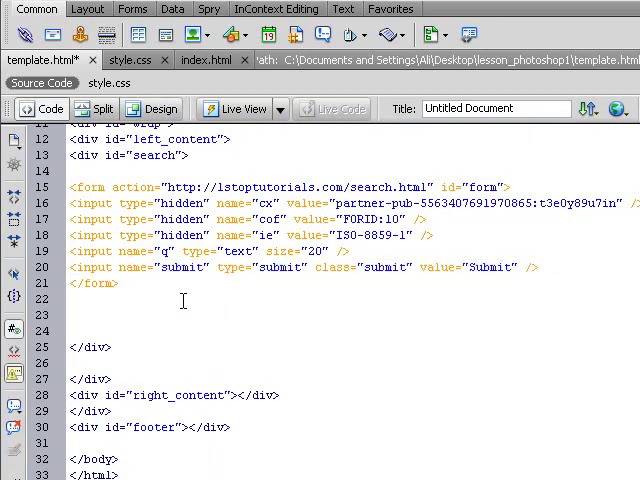
{"action": "left_click_drag", "start_coordinate": [71, 269], "coordinate": [540, 267]}
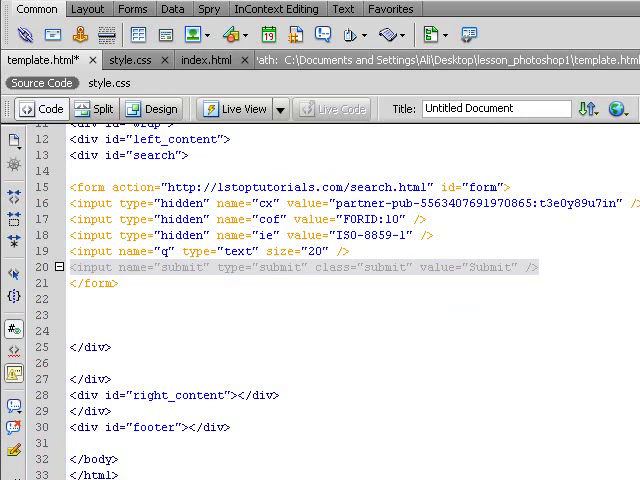
{"action": "left_click", "coordinate": [557, 268]}
{"action": "key", "text": "Return"}
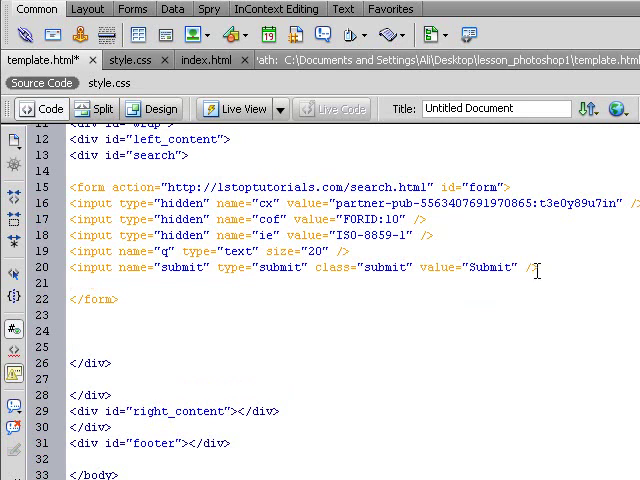
{"action": "key", "text": "ctrl+v"}
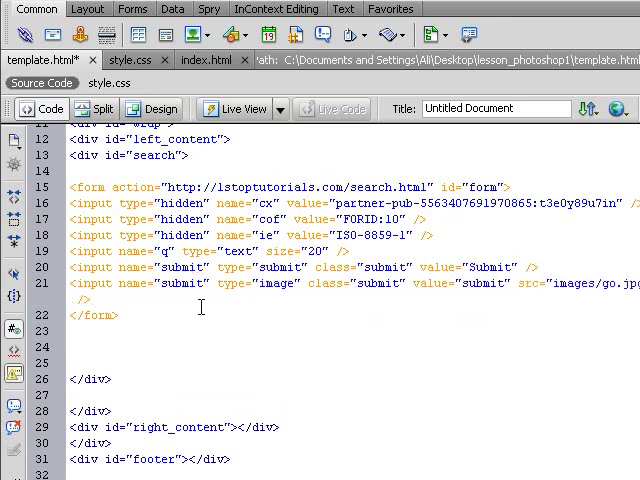
Review the pasted input's name, type image, class and src images/go.jpg attributes.
{"action": "left_click_drag", "start_coordinate": [72, 267], "coordinate": [538, 264]}
{"action": "left_click", "coordinate": [353, 288]}
{"action": "left_click_drag", "start_coordinate": [72, 283], "coordinate": [112, 283]}
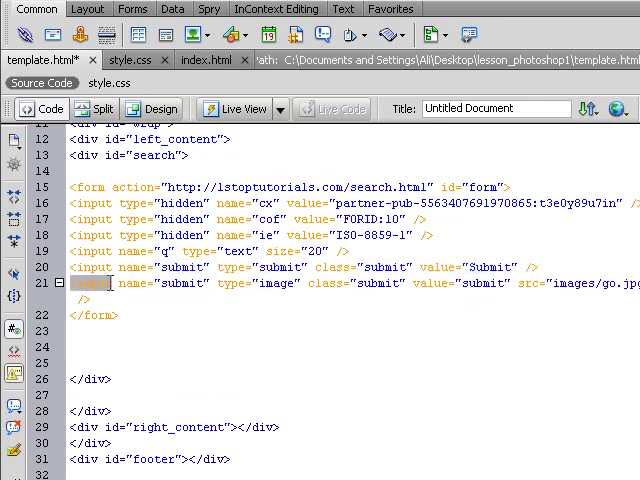
{"action": "double_click", "coordinate": [180, 283]}
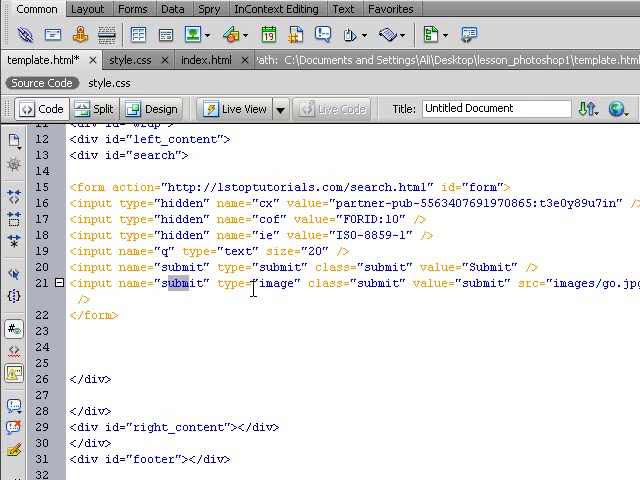
{"action": "double_click", "coordinate": [230, 283]}
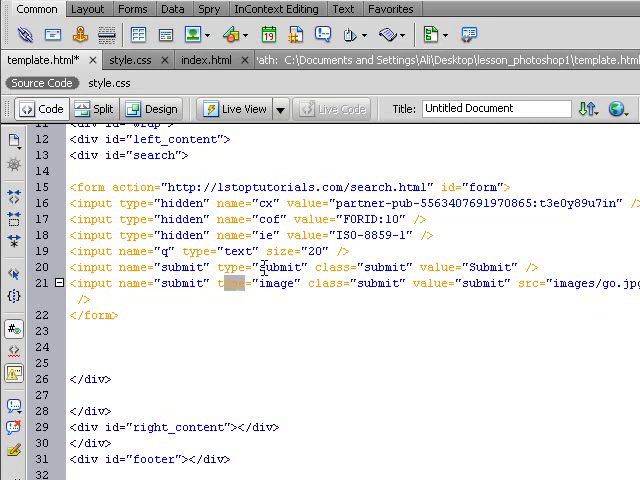
{"action": "double_click", "coordinate": [274, 283]}
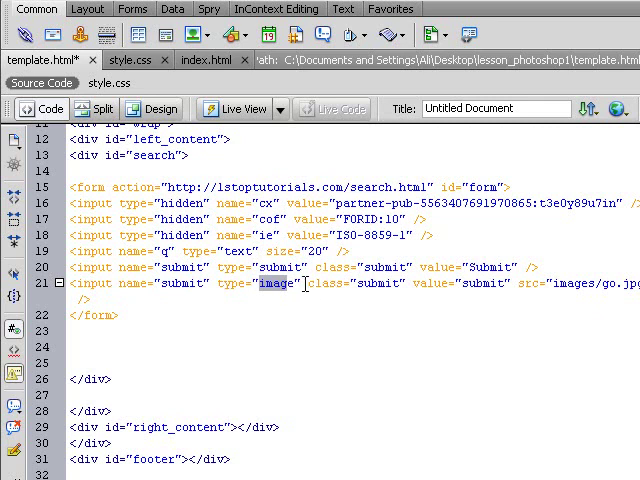
{"action": "left_click_drag", "start_coordinate": [307, 283], "coordinate": [503, 283]}
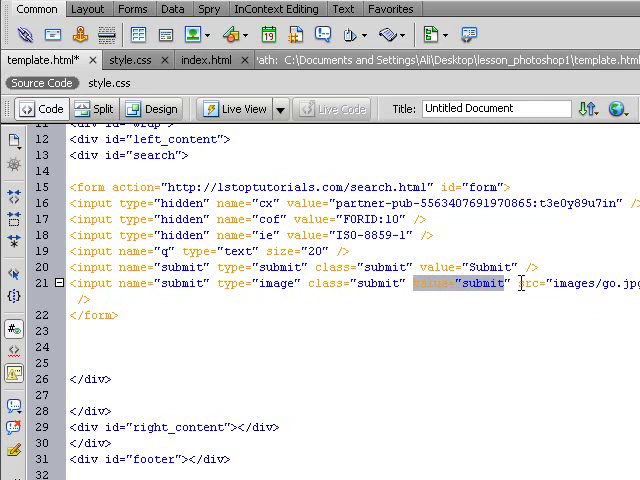
{"action": "left_click_drag", "start_coordinate": [520, 283], "coordinate": [639, 283]}
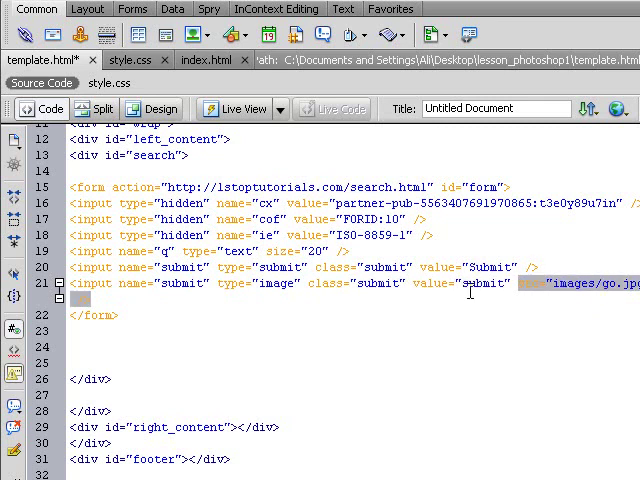
{"action": "left_click_drag", "start_coordinate": [520, 283], "coordinate": [548, 285]}
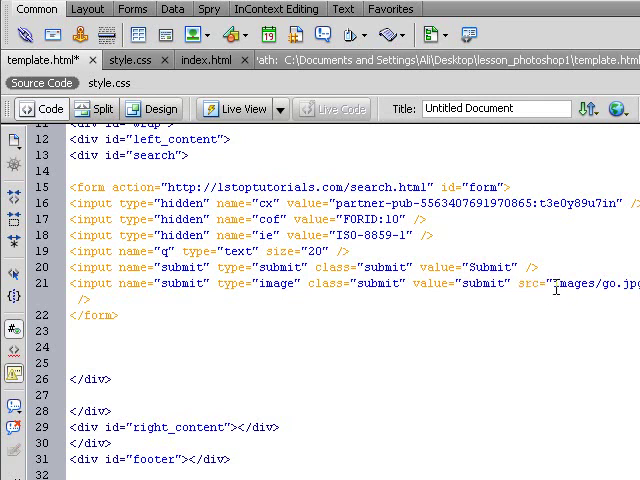
{"action": "left_click_drag", "start_coordinate": [553, 284], "coordinate": [638, 284]}
{"action": "left_click_drag", "start_coordinate": [553, 284], "coordinate": [604, 284]}
{"action": "left_click", "coordinate": [636, 284]}
{"action": "mouse_move", "coordinate": [91, 298]}
{"action": "left_mouse_down"}
{"action": "mouse_move", "coordinate": [72, 298]}
{"action": "mouse_move", "coordinate": [60, 283]}
{"action": "left_mouse_up"}
{"action": "key", "text": "ctrl+c"}
Swap the Submit input for the pasted images/go.jpg image input and save the template.
{"action": "key", "text": "Delete"}
{"action": "key", "text": "BackSpace"}
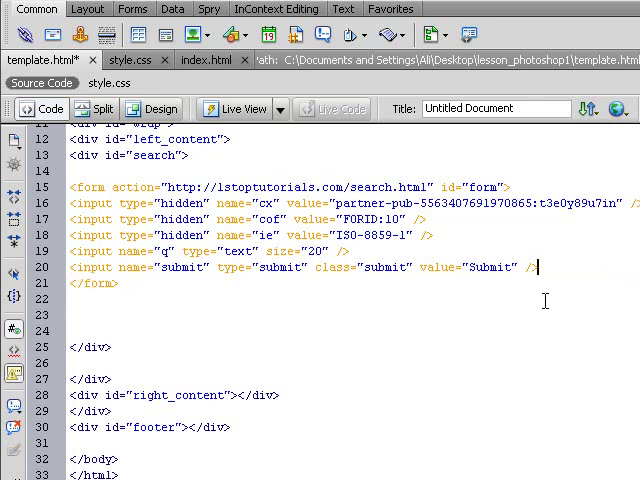
{"action": "left_click_drag", "start_coordinate": [538, 267], "coordinate": [60, 267]}
{"action": "key", "text": "ctrl+v"}
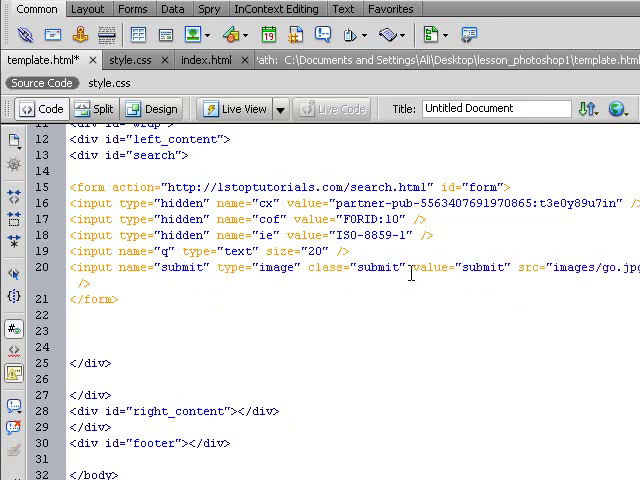
{"action": "double_click", "coordinate": [517, 268]}
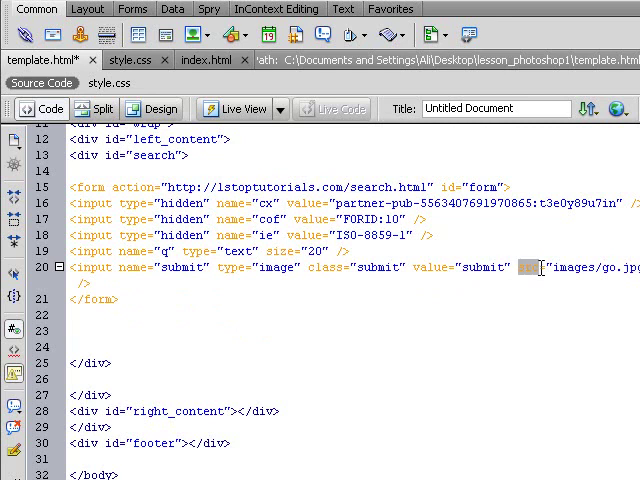
{"action": "left_click_drag", "start_coordinate": [553, 267], "coordinate": [639, 267]}
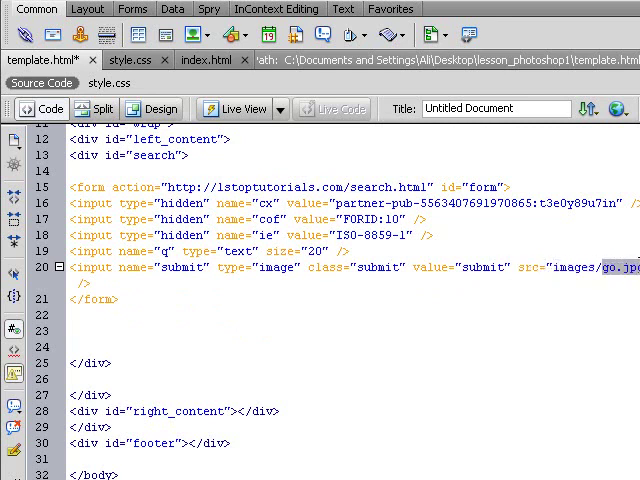
{"action": "left_click", "coordinate": [117, 282]}
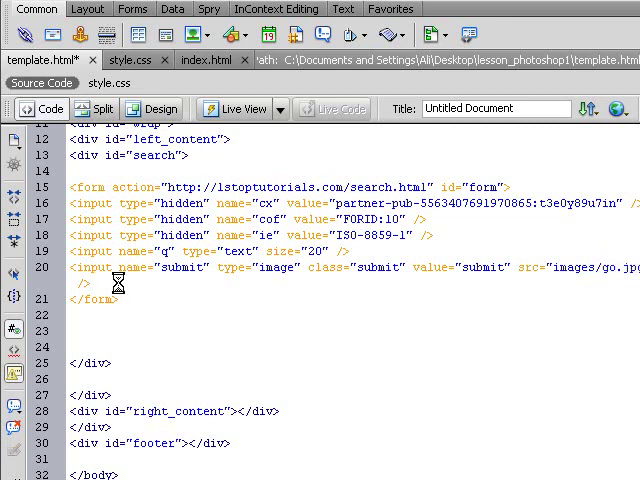
{"action": "key", "text": "ctrl+s"}
Check the Go image button in Design view and preview the template in the browser.
{"action": "left_click", "coordinate": [160, 110]}
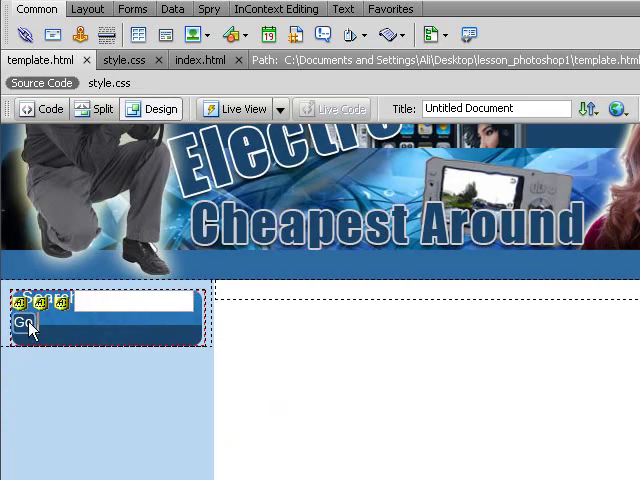
{"action": "left_click", "coordinate": [100, 336]}
{"action": "left_click", "coordinate": [616, 109]}
{"action": "left_click", "coordinate": [628, 131]}
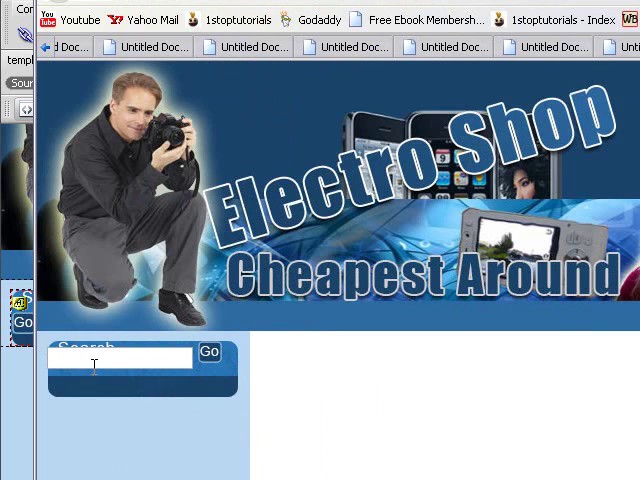
{"action": "type", "text": "fd"}
{"action": "key", "text": "BackSpace"}
{"action": "key", "text": "BackSpace"}
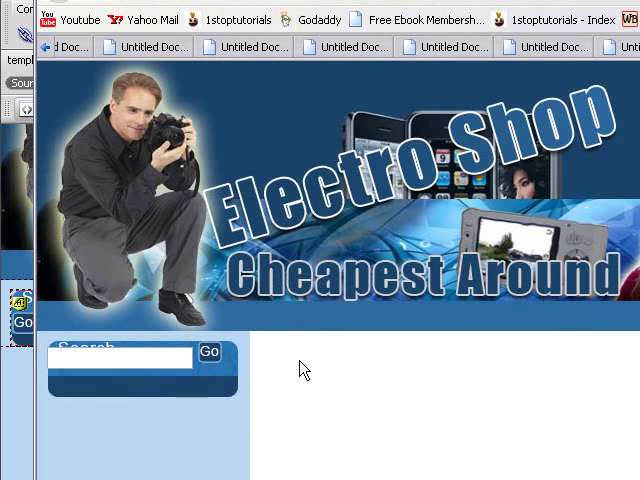